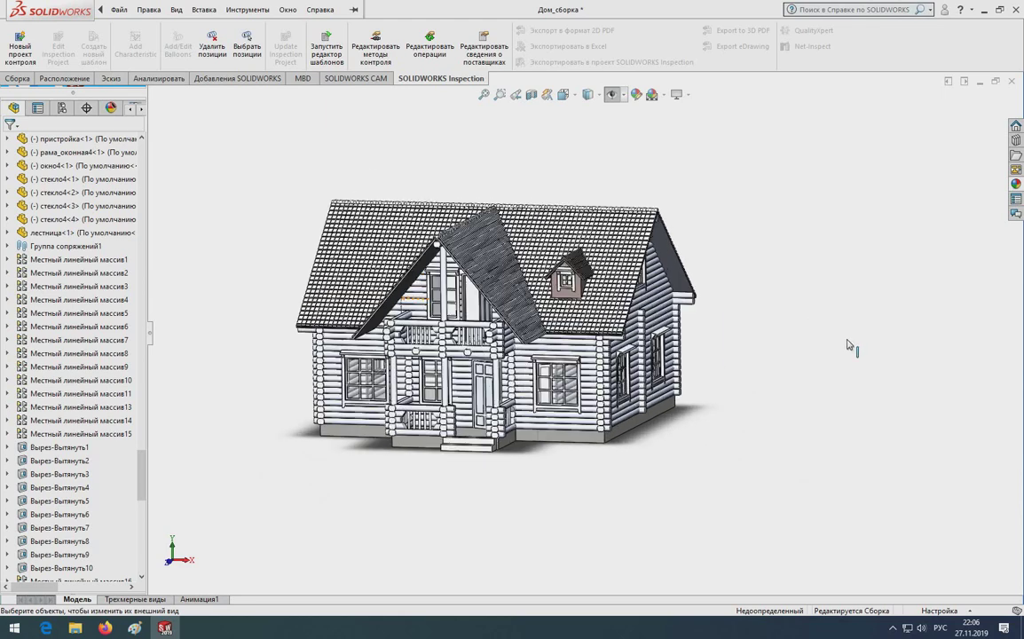
# Zoom in and out to look over the log house walls up close
pyautogui.scroll(-5, 457, 349)
pyautogui.scroll(-4, 435, 346)
pyautogui.scroll(-4, 436, 346)
pyautogui.scroll(8, 436, 346)
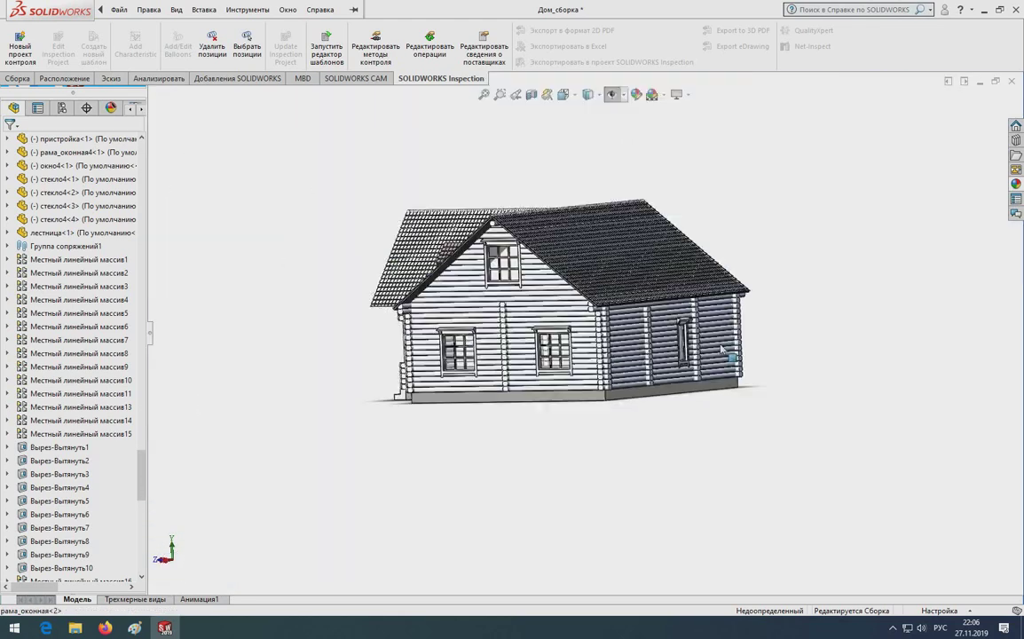
pyautogui.scroll(-2, 674, 335)
pyautogui.scroll(-6, 586, 338)
pyautogui.scroll(-3, 519, 338)
pyautogui.scroll(-2, 519, 337)
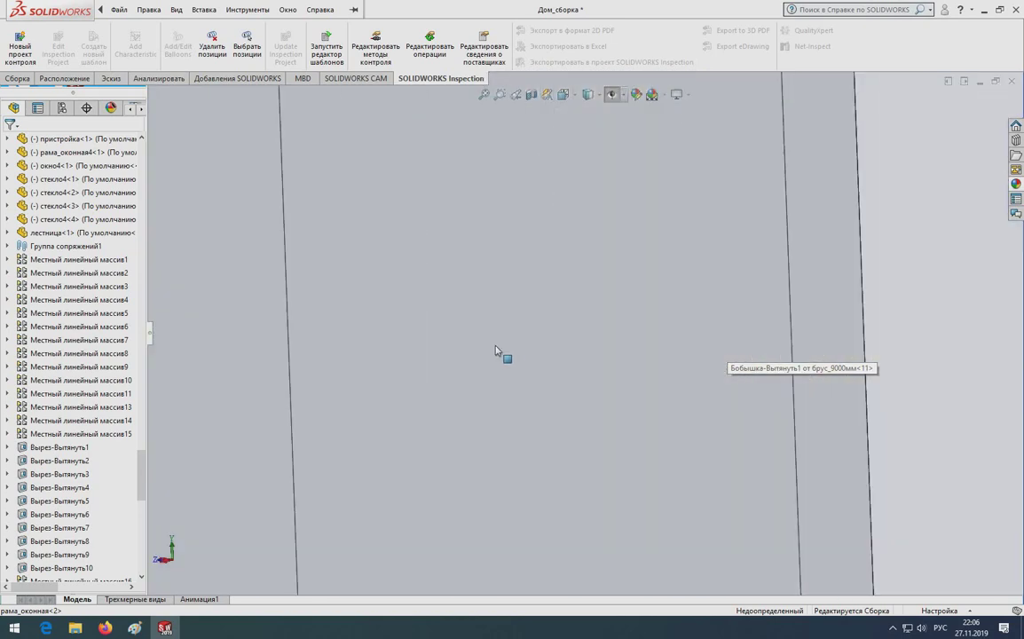
pyautogui.scroll(3, 499, 352)
pyautogui.scroll(5, 528, 349)
pyautogui.scroll(3, 585, 343)
pyautogui.scroll(5, 660, 332)
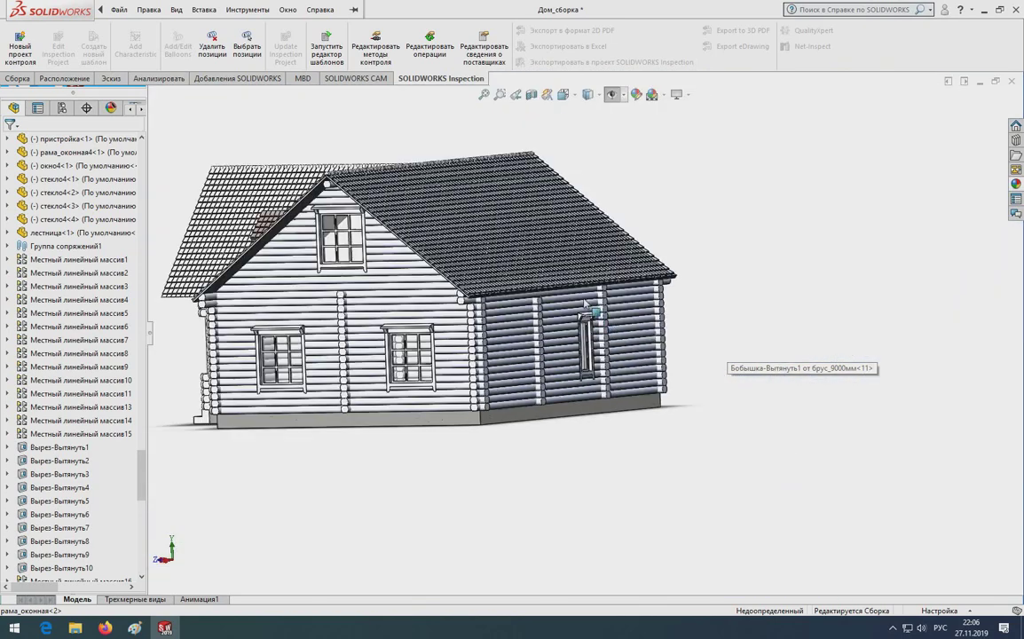
# Orbit the house to a front three-quarter view, then to its left side wall
pyautogui.moveTo(661, 332); pyautogui.dragTo(497, 319, button='middle')
pyautogui.scroll(3, 311, 288)
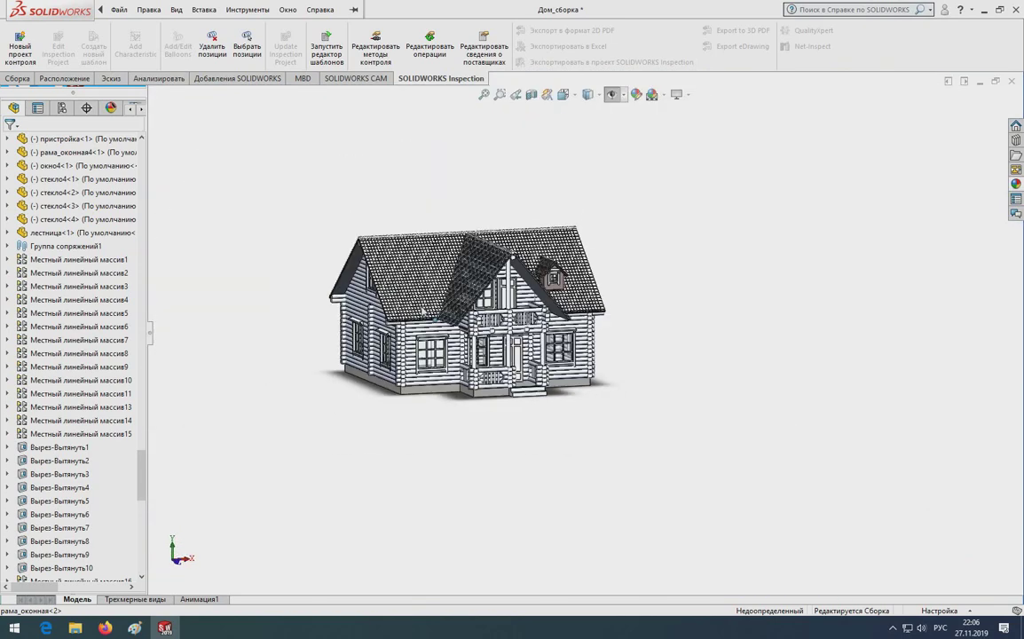
pyautogui.moveTo(311, 288); pyautogui.dragTo(403, 334, button='middle')
# Slice the house with a section plane moved toward the front, then close it and orbit to the gable
pyautogui.click(532, 94)
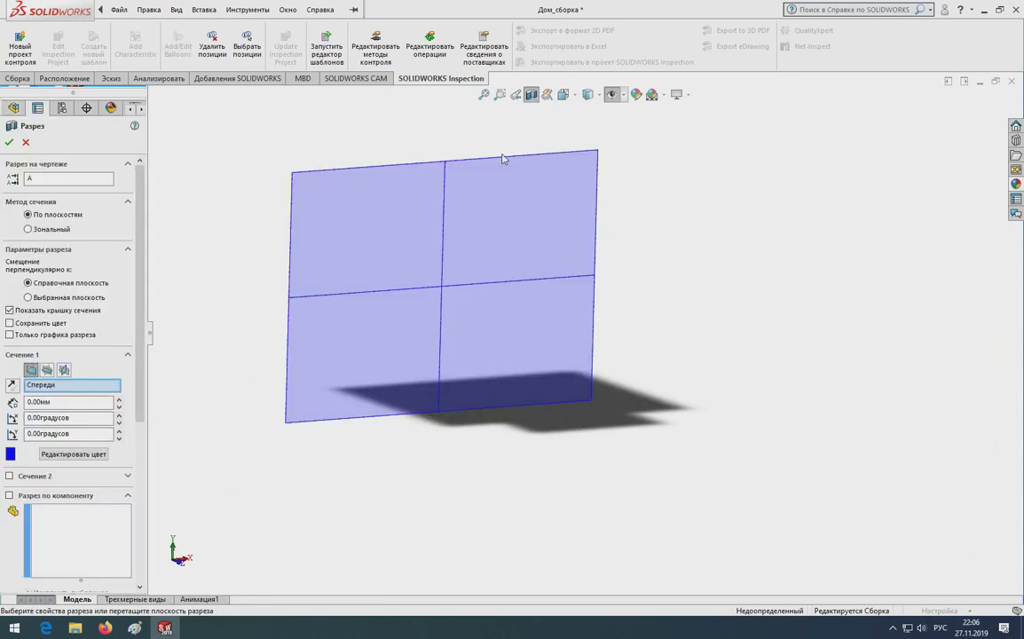
pyautogui.moveTo(533, 329)
pyautogui.mouseDown()
pyautogui.moveTo(591, 350)
pyautogui.moveTo(577, 328)
pyautogui.mouseUp()
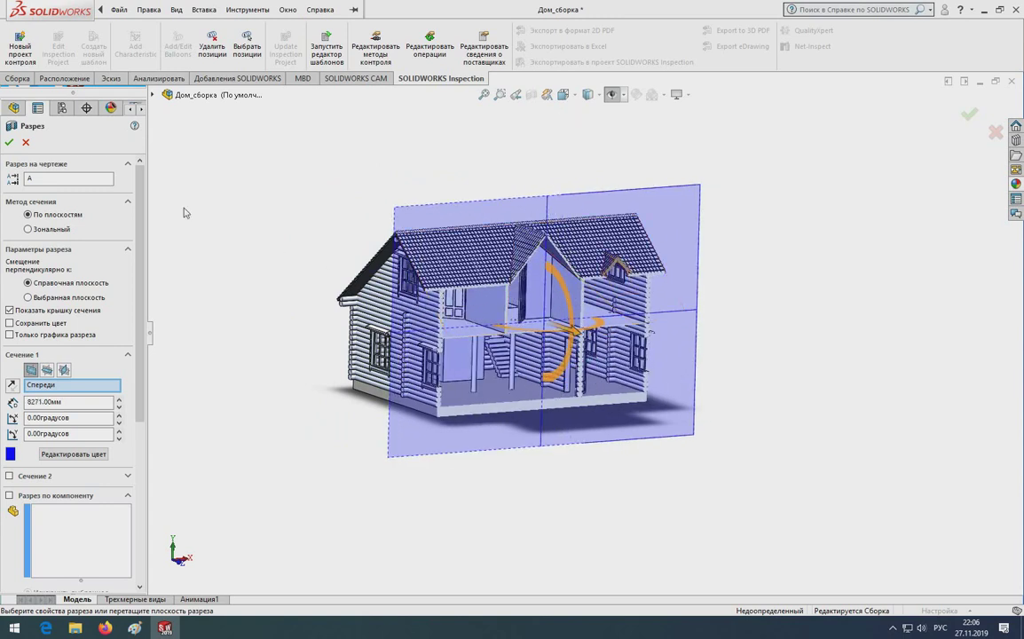
pyautogui.click(9, 141)
pyautogui.moveTo(525, 435); pyautogui.dragTo(571, 434, button='middle')
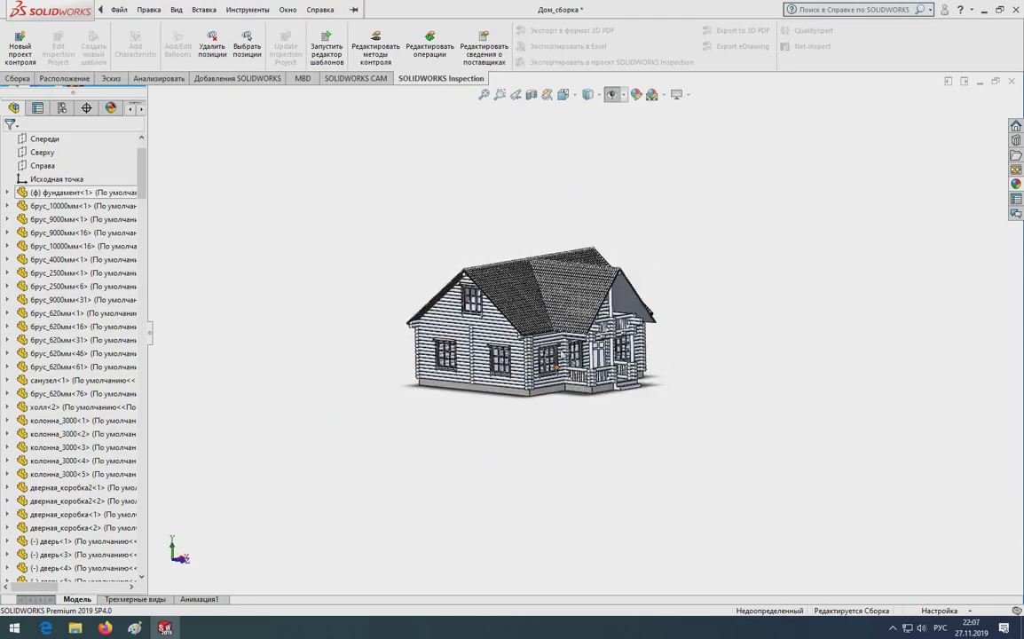
# Turn the house to a large front view and zoom in on the front door and porch
pyautogui.scroll(-5, 493, 342)
pyautogui.moveTo(532, 337); pyautogui.dragTo(494, 342, button='middle')
pyautogui.scroll(2, 488, 329)
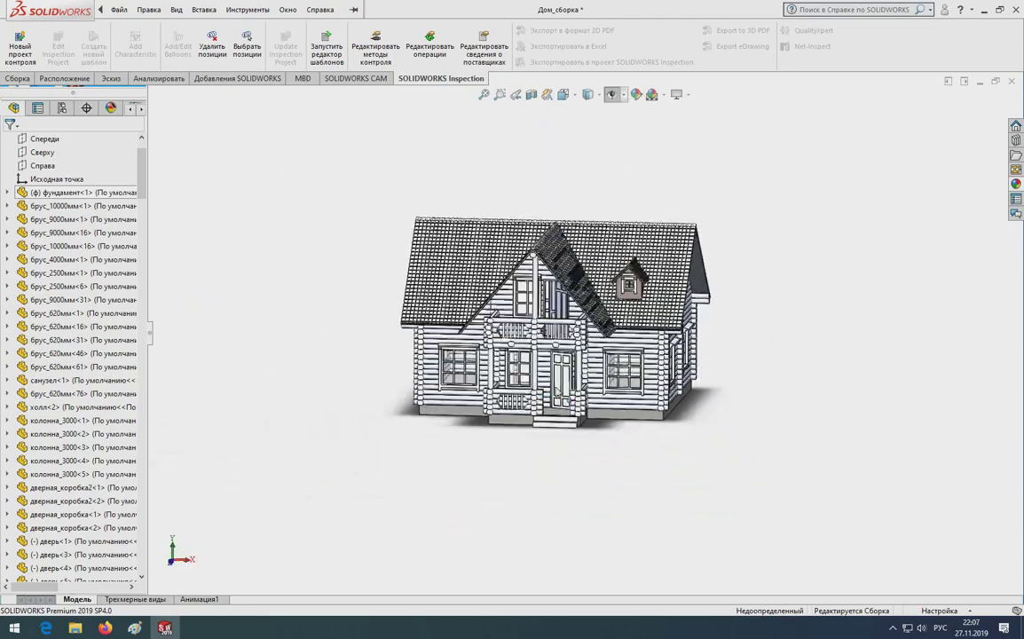
pyautogui.scroll(-3, 505, 342)
pyautogui.scroll(-3, 524, 346)
pyautogui.scroll(-2, 525, 355)
pyautogui.scroll(4, 525, 355)
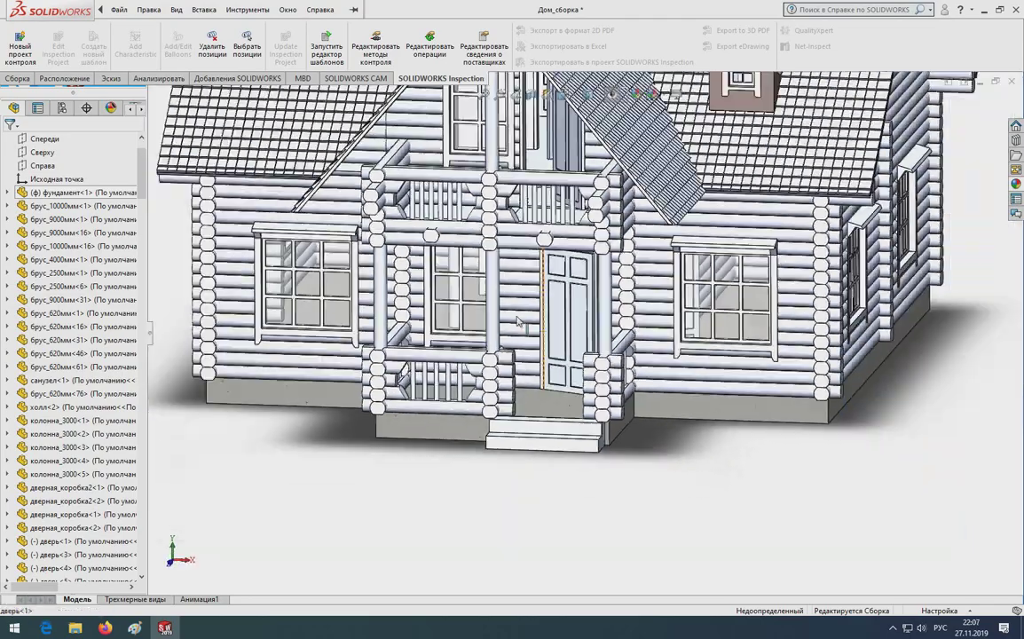
pyautogui.scroll(-3, 523, 346)
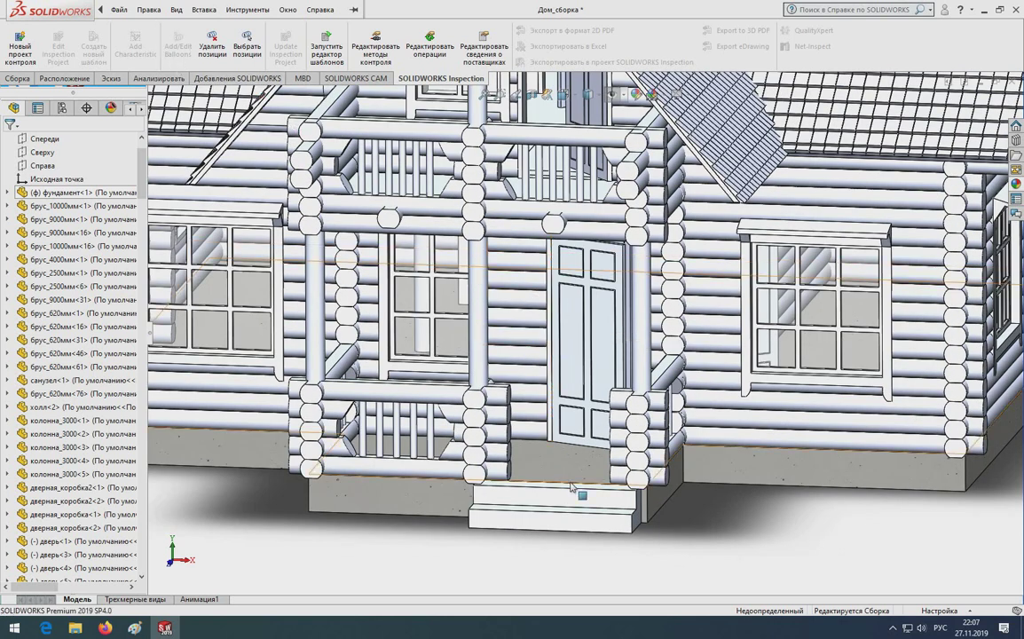
# Zoom back out from the door and bring up the View menu's lights and cameras options
pyautogui.scroll(3, 636, 480)
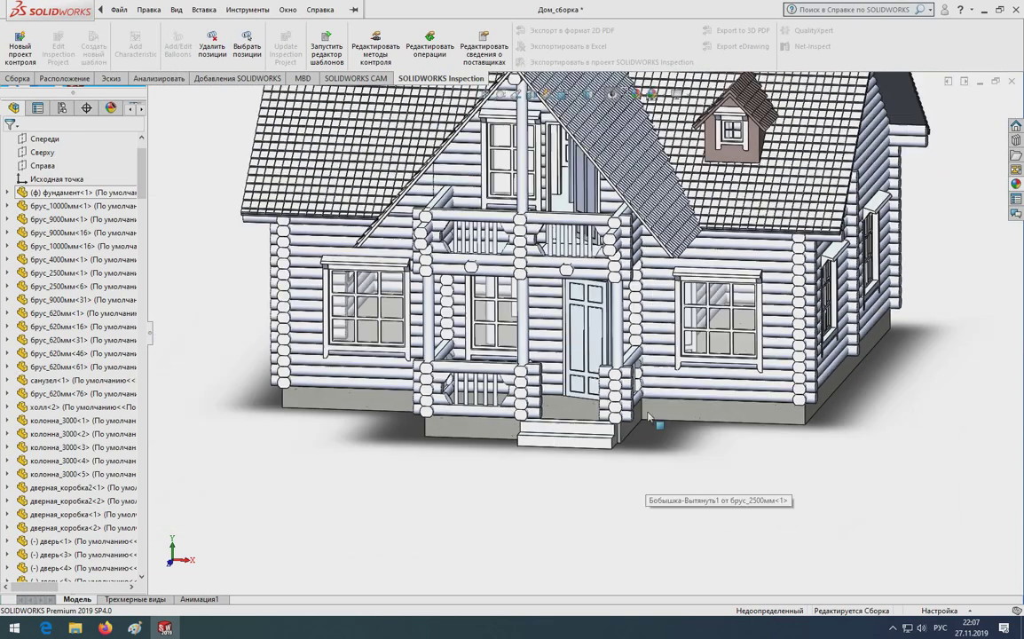
pyautogui.scroll(2, 637, 480)
pyautogui.scroll(-3, 549, 353)
pyautogui.scroll(1, 549, 353)
pyautogui.scroll(1, 549, 353)
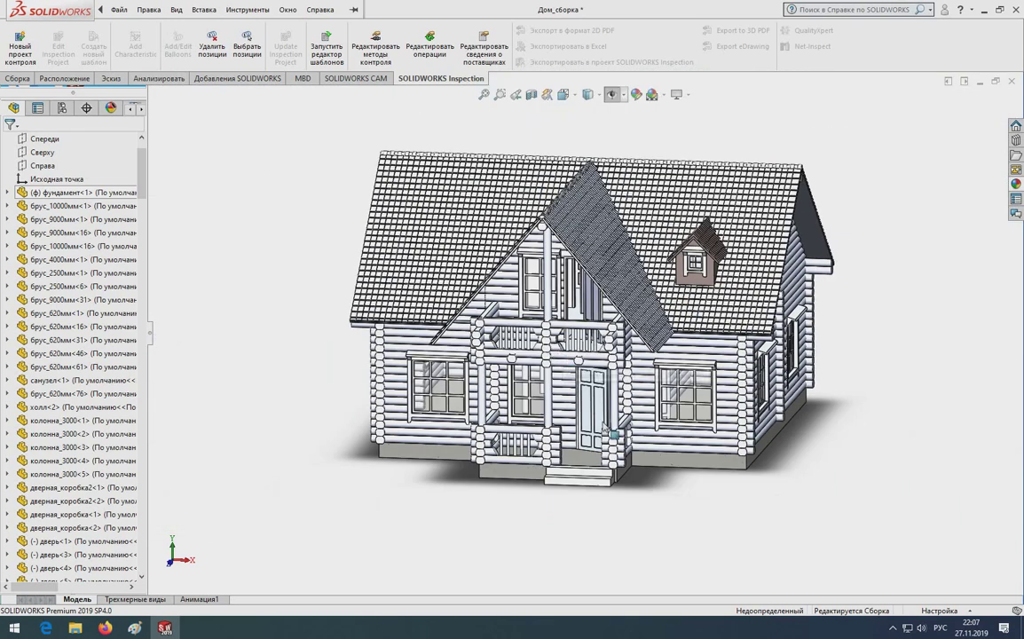
pyautogui.scroll(-3, 549, 353)
pyautogui.scroll(2, 549, 353)
pyautogui.click(149, 10)
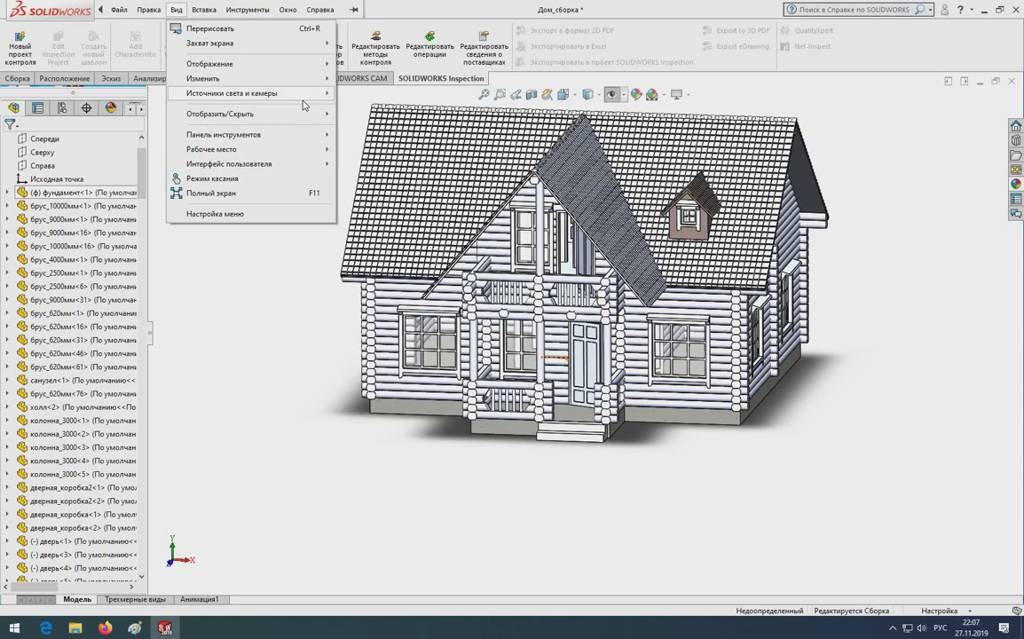
pyautogui.moveTo(231, 92)
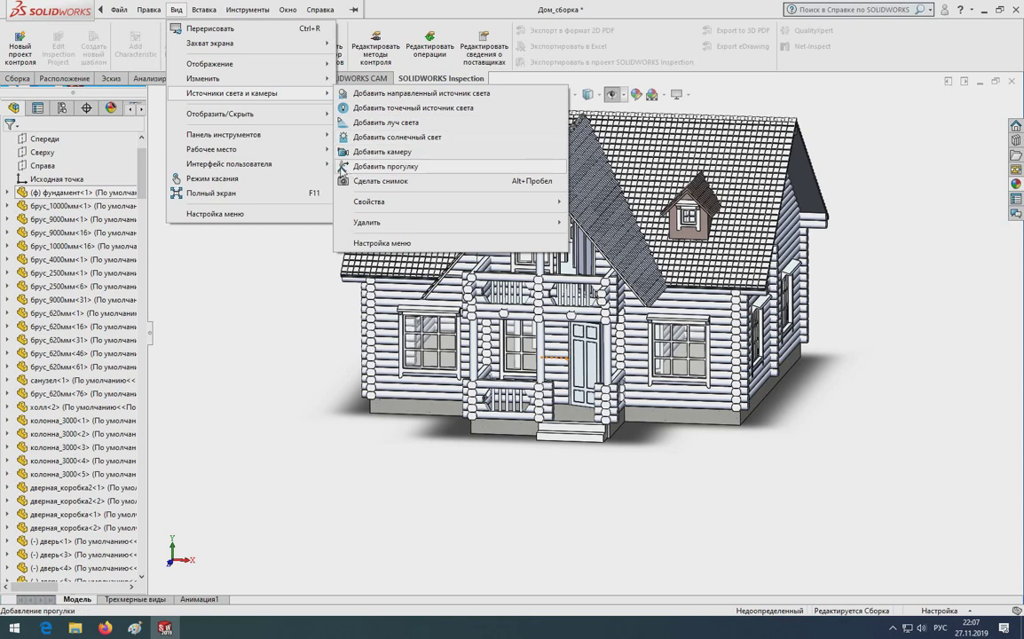
# Add a walk-through and place the walker in front of the house at 1650 mm eye height
pyautogui.click(351, 167)
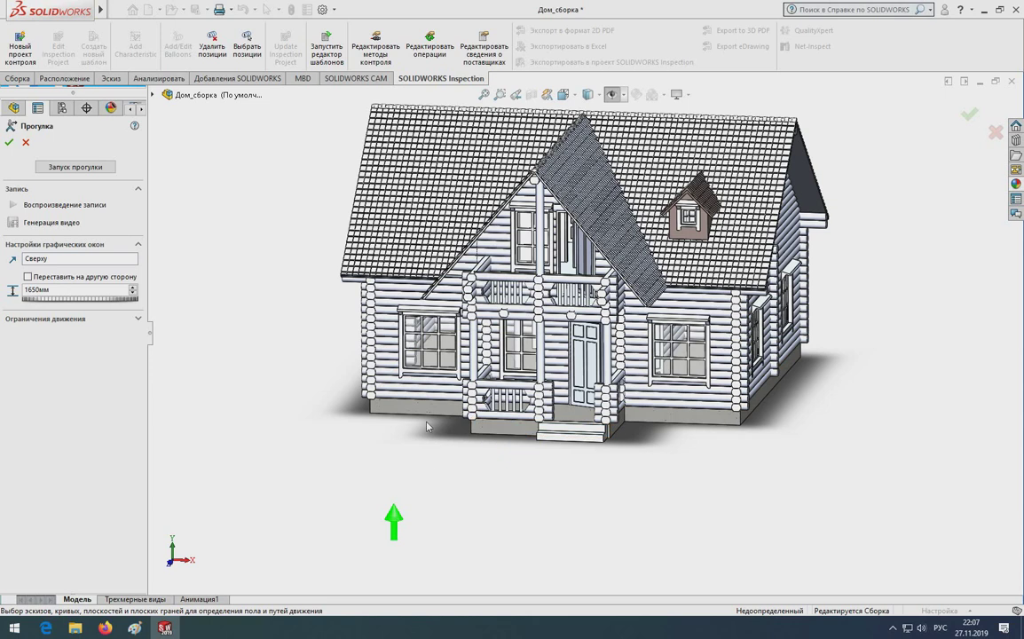
pyautogui.click(503, 390)
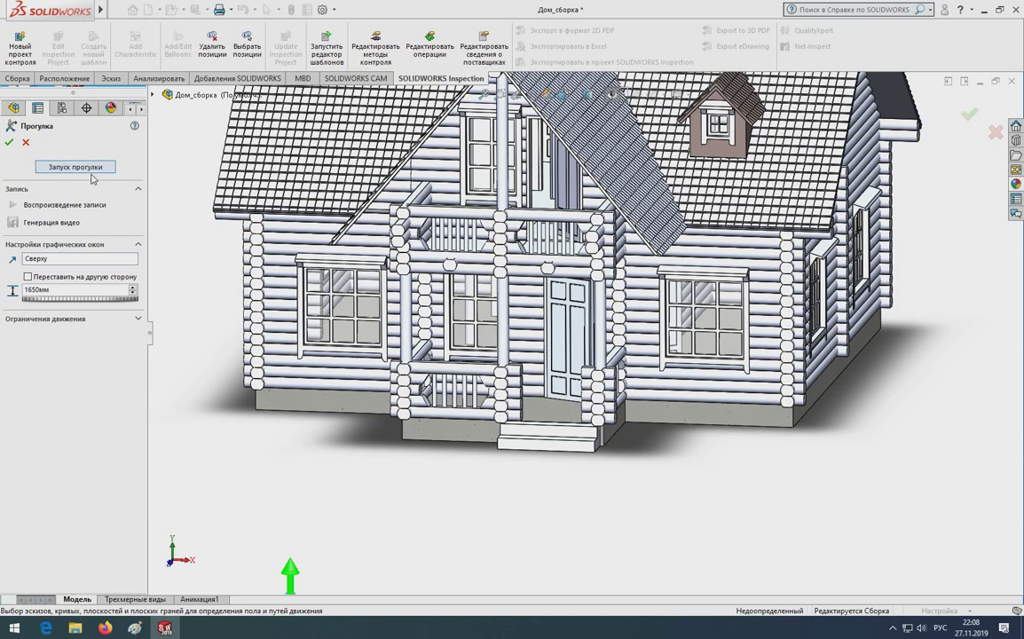
# Start the walk-through so the quick-usage guide and movement-and-view navigation panel appear
pyautogui.click(90, 170)
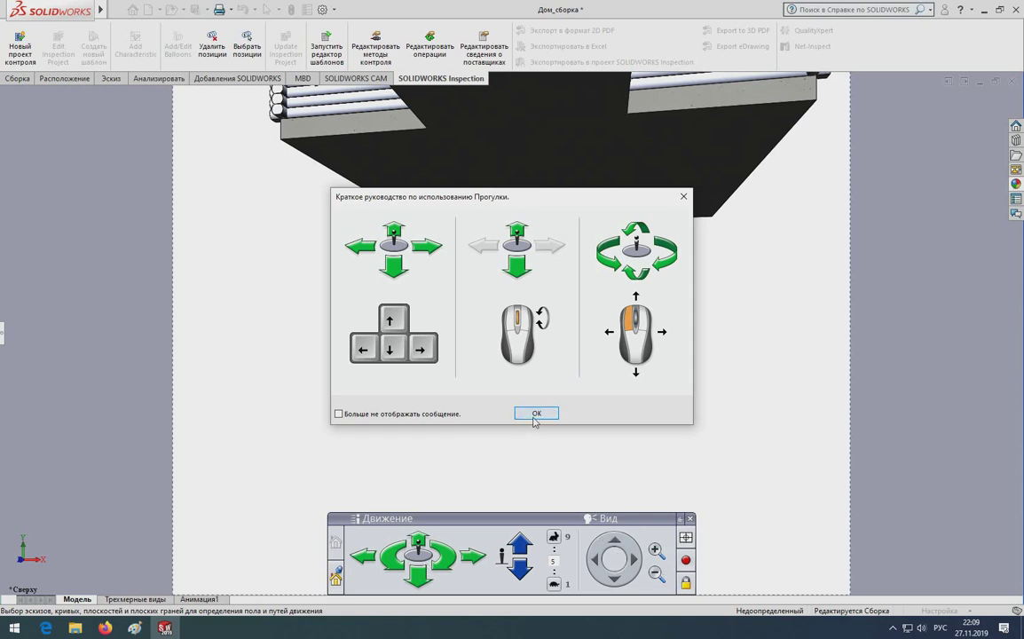
# Dismiss the quick guide and look around, tilting up to the upper floors and roof
pyautogui.click(535, 416)
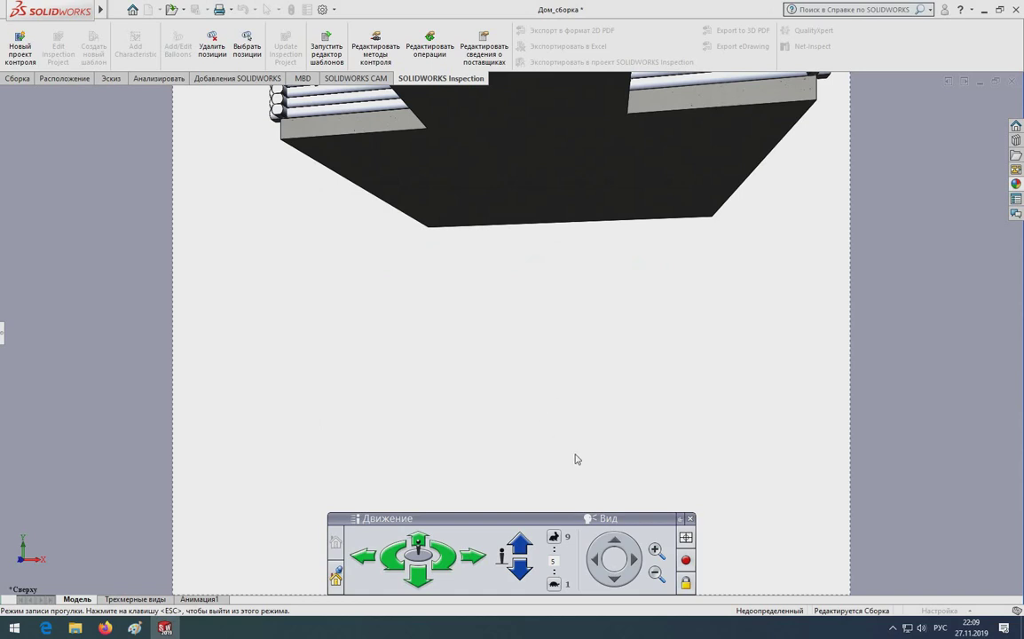
pyautogui.moveTo(599, 455); pyautogui.dragTo(603, 392)
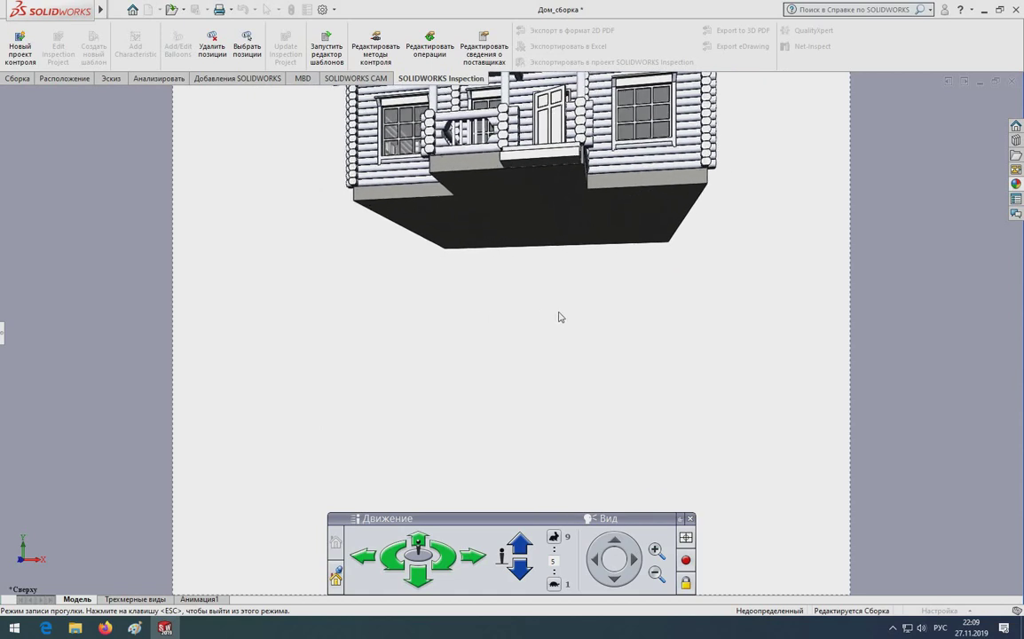
pyautogui.press('Left')
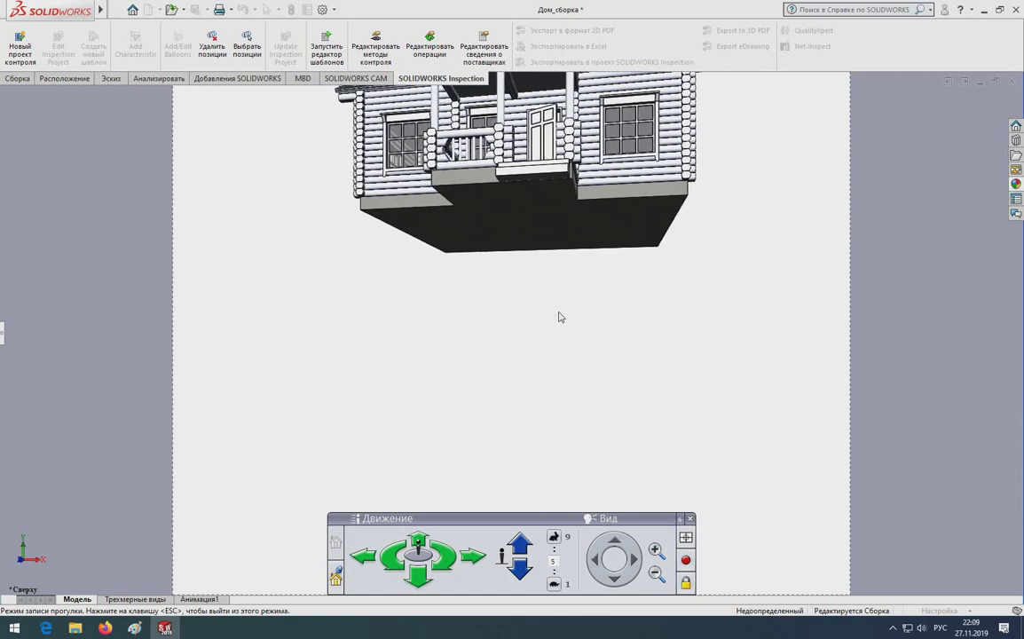
pyautogui.press('Right')
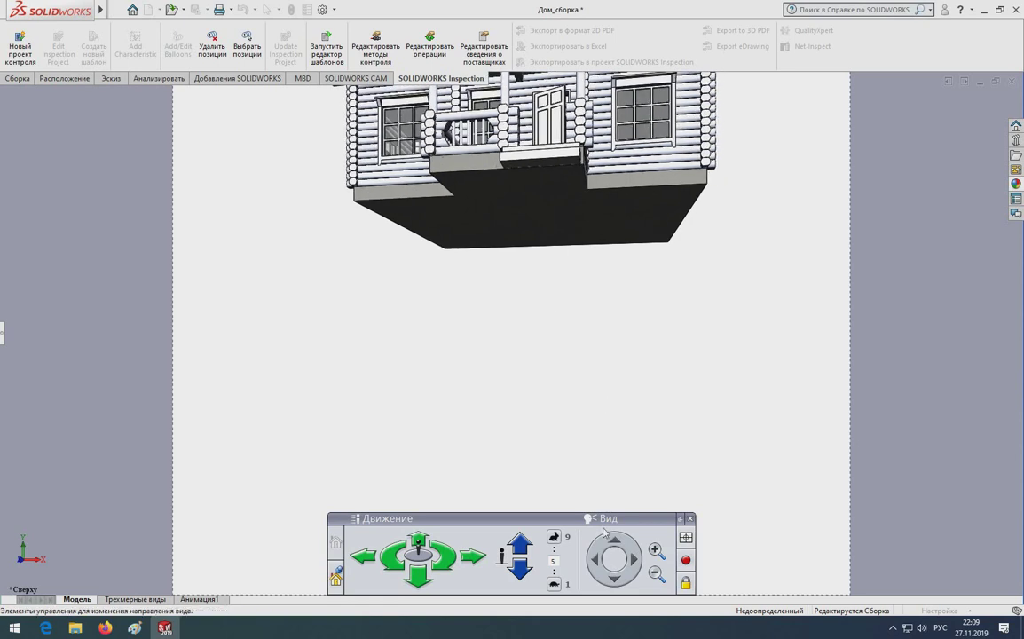
pyautogui.moveTo(618, 548)
pyautogui.mouseDown()
pyautogui.moveTo(604, 387)
pyautogui.moveTo(582, 467)
pyautogui.mouseUp()
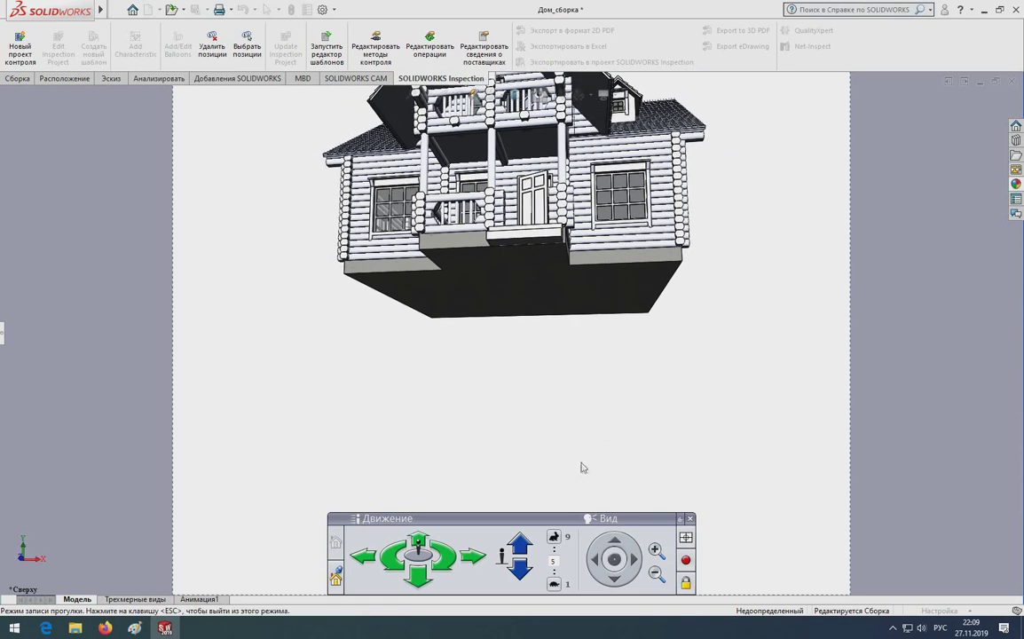
# Adjust the walker's eye height and walk forward onto the porch before the front door
pyautogui.click(522, 550)
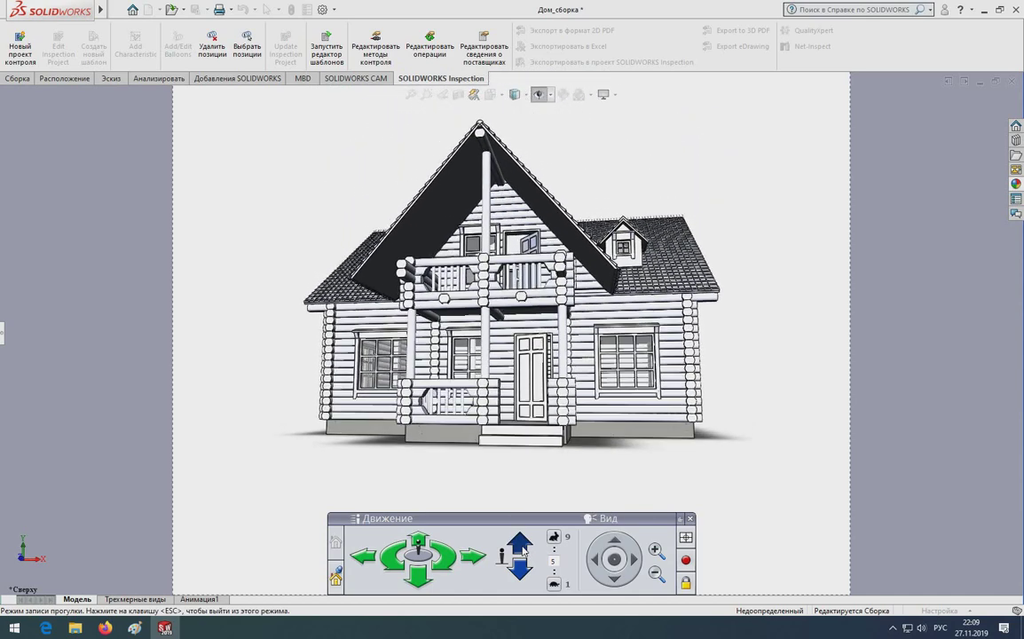
pyautogui.moveTo(526, 450)
pyautogui.mouseDown()
pyautogui.moveTo(530, 476)
pyautogui.moveTo(533, 460)
pyautogui.mouseUp()
pyautogui.click(517, 542)
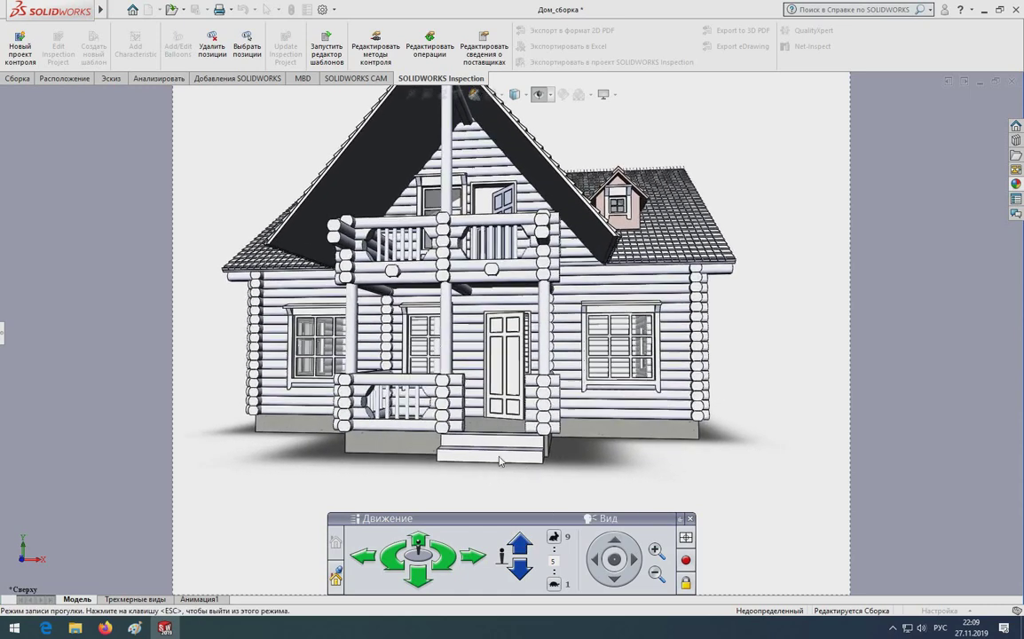
pyautogui.click(614, 538)
pyautogui.click(614, 539)
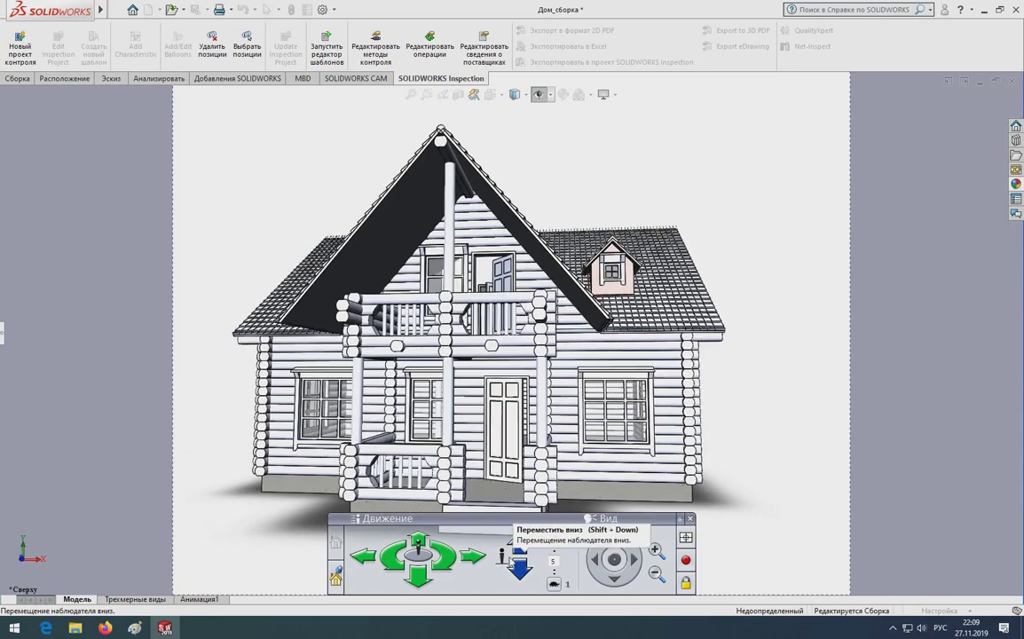
pyautogui.click(517, 572)
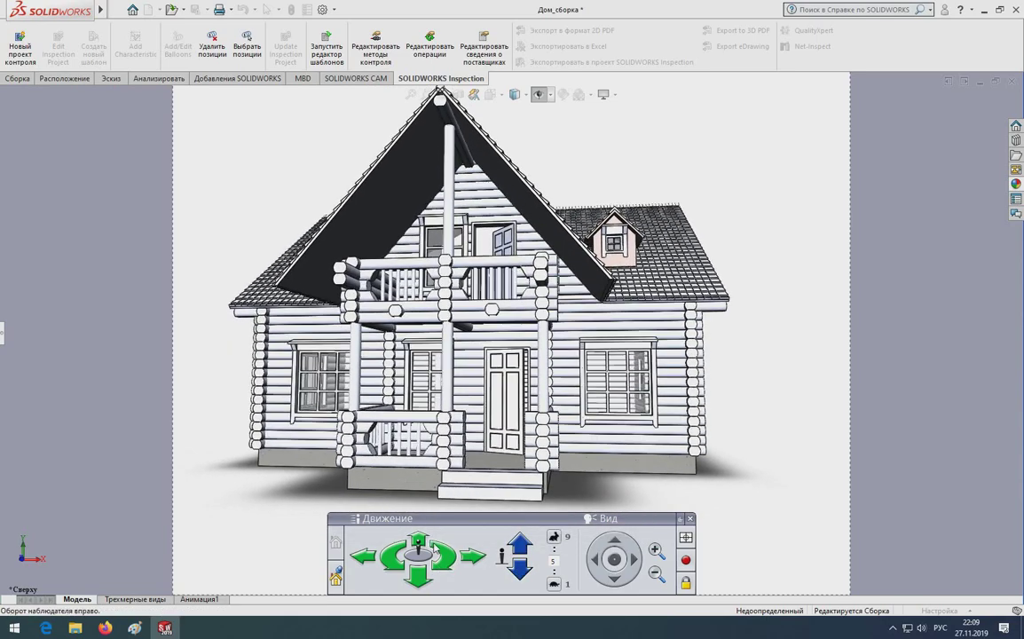
pyautogui.moveTo(491, 464)
pyautogui.mouseDown()
pyautogui.moveTo(499, 444)
pyautogui.moveTo(534, 490)
pyautogui.mouseUp()
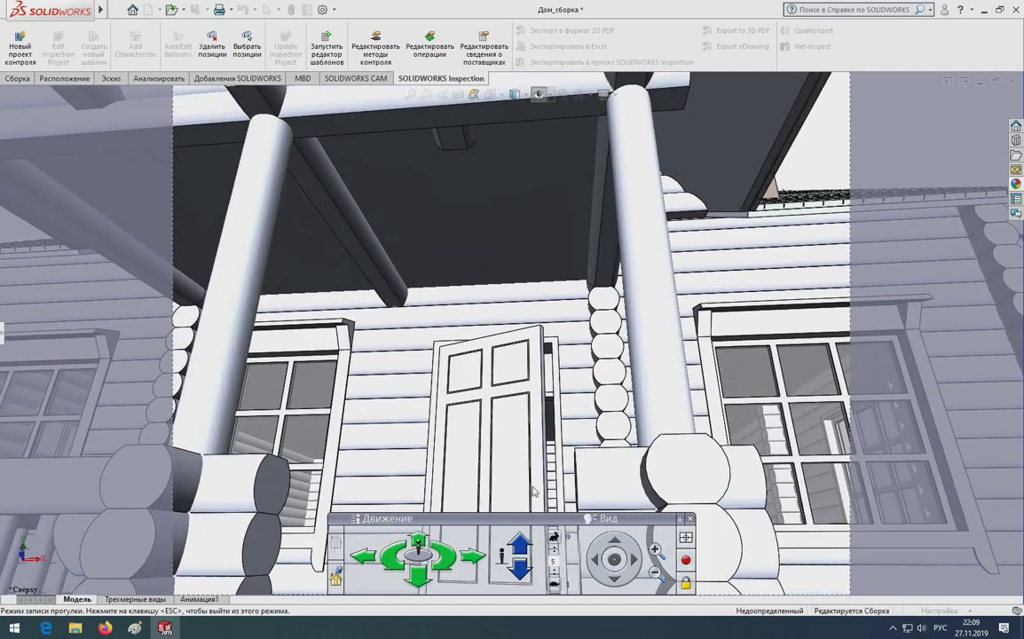
# Walk through the doorway until the panelled door fills the view, briefly raising and lowering the viewpoint
pyautogui.moveTo(529, 547)
pyautogui.mouseDown()
pyautogui.moveTo(481, 393)
pyautogui.moveTo(491, 338)
pyautogui.moveTo(481, 306)
pyautogui.moveTo(520, 542)
pyautogui.mouseUp()
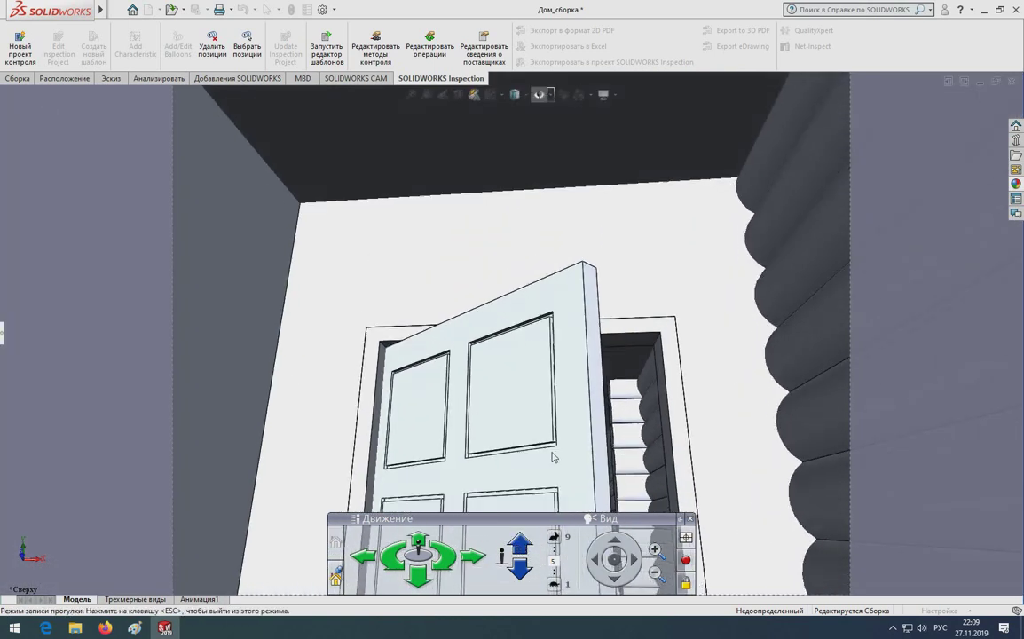
pyautogui.moveTo(551, 457); pyautogui.dragTo(495, 421)
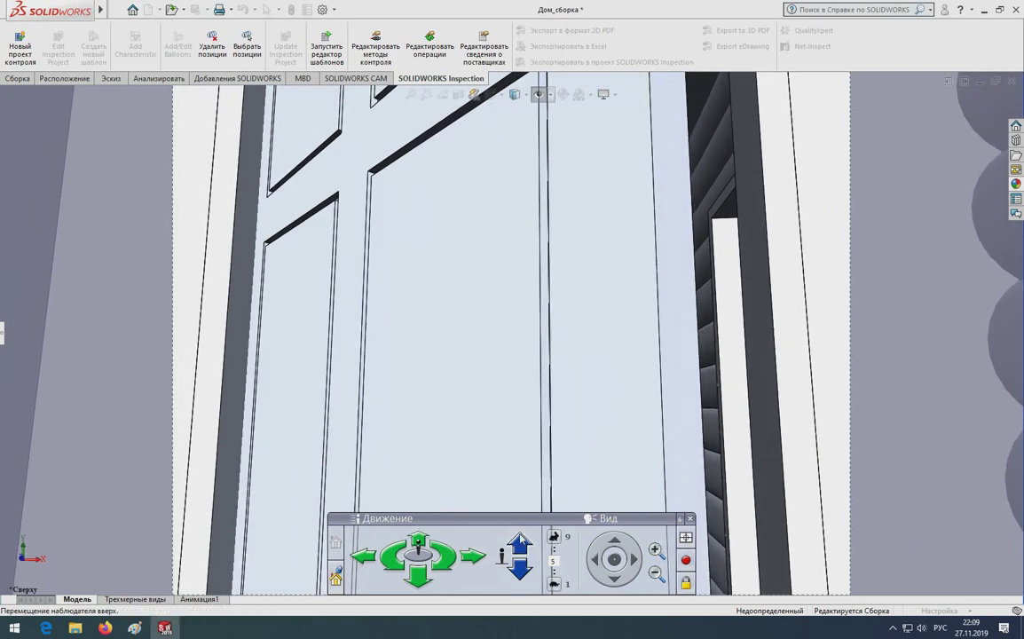
pyautogui.click(520, 540)
pyautogui.click(519, 569)
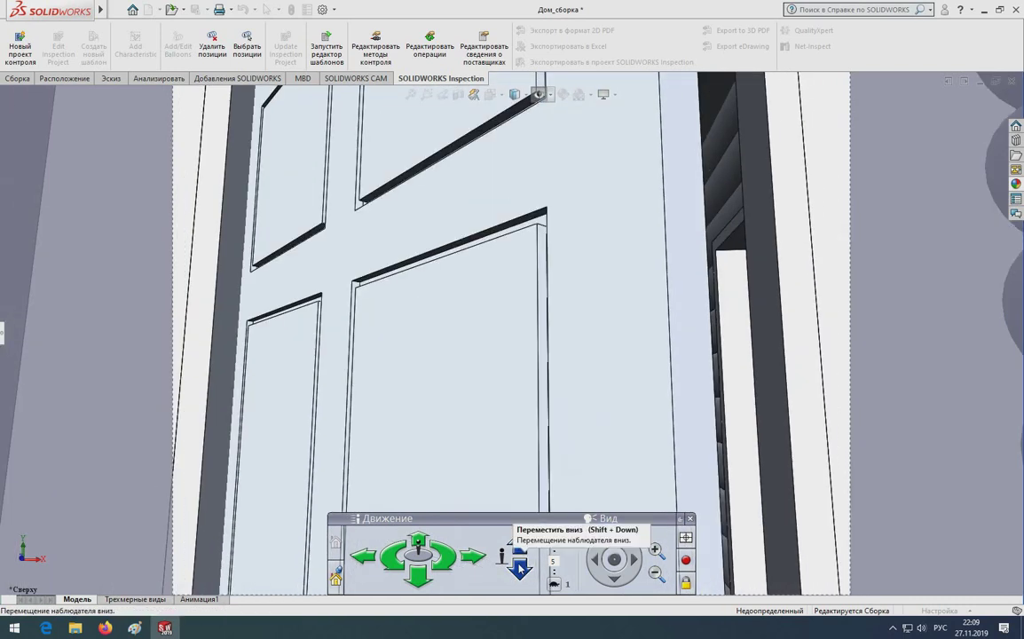
pyautogui.moveTo(593, 503)
pyautogui.mouseDown()
pyautogui.moveTo(589, 515)
pyautogui.moveTo(62, 393)
pyautogui.moveTo(719, 447)
pyautogui.moveTo(673, 351)
pyautogui.moveTo(408, 327)
pyautogui.moveTo(98, 366)
pyautogui.moveTo(537, 377)
pyautogui.moveTo(126, 408)
pyautogui.moveTo(194, 434)
pyautogui.moveTo(417, 425)
pyautogui.moveTo(322, 393)
pyautogui.moveTo(535, 394)
pyautogui.moveTo(882, 283)
pyautogui.moveTo(870, 365)
pyautogui.moveTo(888, 326)
pyautogui.moveTo(977, 333)
pyautogui.moveTo(692, 318)
pyautogui.moveTo(701, 248)
pyautogui.moveTo(674, 205)
pyautogui.moveTo(617, 275)
pyautogui.moveTo(649, 180)
pyautogui.moveTo(612, 187)
pyautogui.moveTo(745, 361)
pyautogui.moveTo(655, 450)
pyautogui.mouseUp()
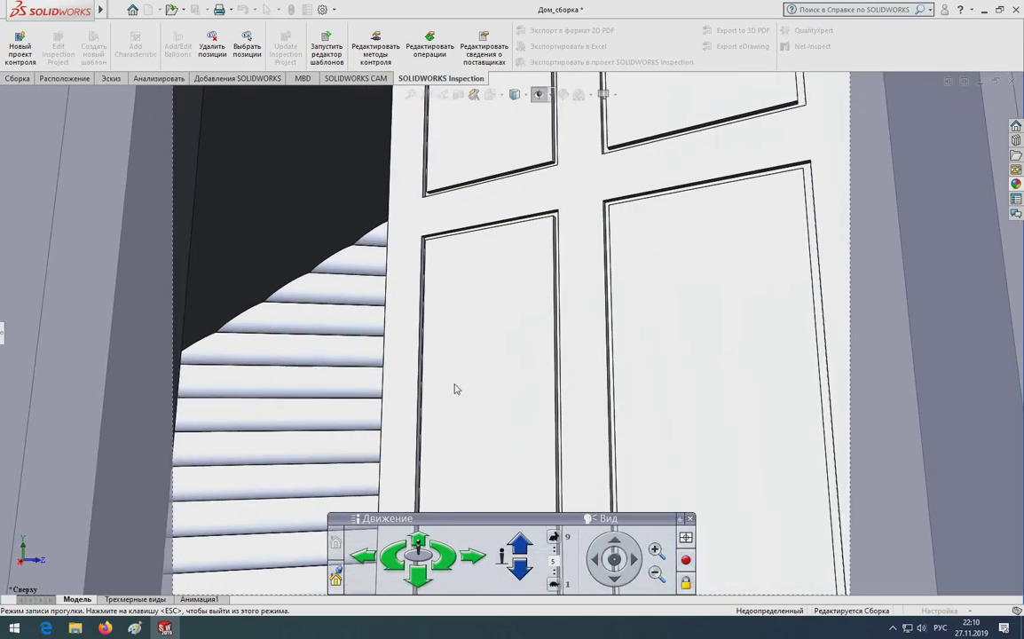
# Look around the wall panels and walk toward the open door, stepping sideways left
pyautogui.moveTo(455, 388)
pyautogui.mouseDown()
pyautogui.moveTo(733, 433)
pyautogui.moveTo(621, 399)
pyautogui.moveTo(553, 356)
pyautogui.moveTo(665, 376)
pyautogui.moveTo(530, 338)
pyautogui.moveTo(562, 324)
pyautogui.moveTo(548, 297)
pyautogui.moveTo(95, 338)
pyautogui.moveTo(44, 311)
pyautogui.moveTo(514, 354)
pyautogui.moveTo(220, 353)
pyautogui.moveTo(89, 333)
pyautogui.mouseUp()
pyautogui.moveTo(605, 454)
pyautogui.mouseDown()
pyautogui.moveTo(306, 489)
pyautogui.moveTo(509, 413)
pyautogui.moveTo(652, 454)
pyautogui.moveTo(682, 406)
pyautogui.moveTo(749, 426)
pyautogui.moveTo(785, 402)
pyautogui.moveTo(658, 486)
pyautogui.mouseUp()
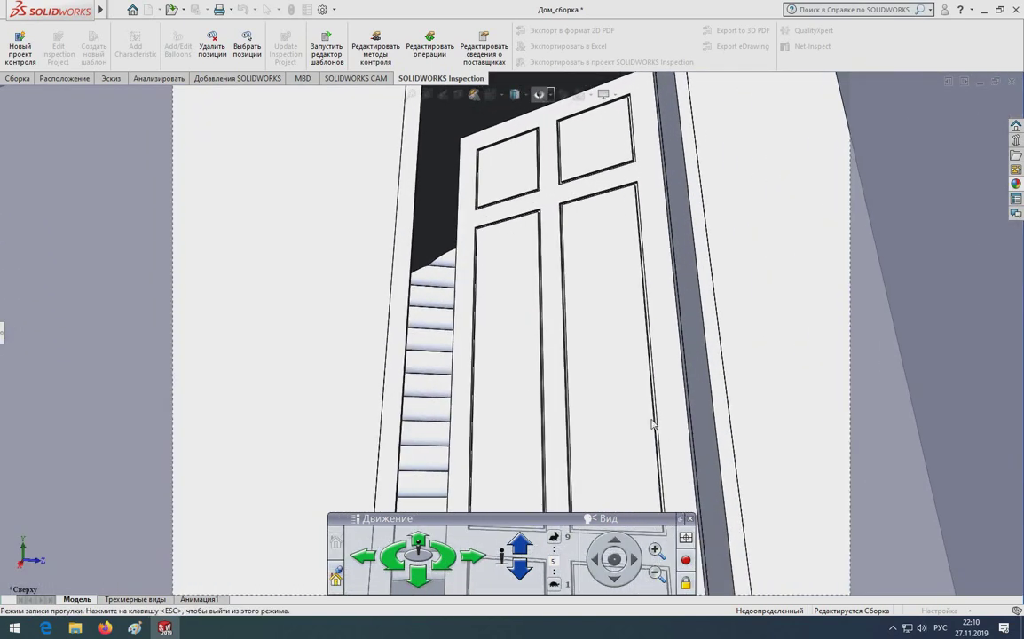
pyautogui.moveTo(543, 445)
pyautogui.mouseDown()
pyautogui.moveTo(792, 404)
pyautogui.moveTo(683, 366)
pyautogui.mouseUp()
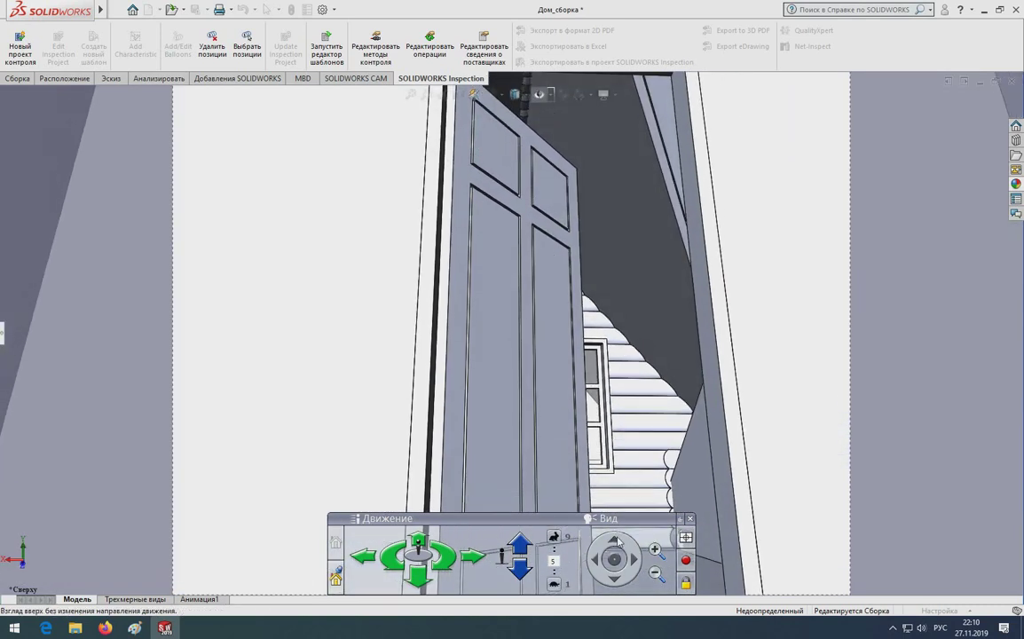
pyautogui.moveTo(521, 568); pyautogui.dragTo(520, 569)
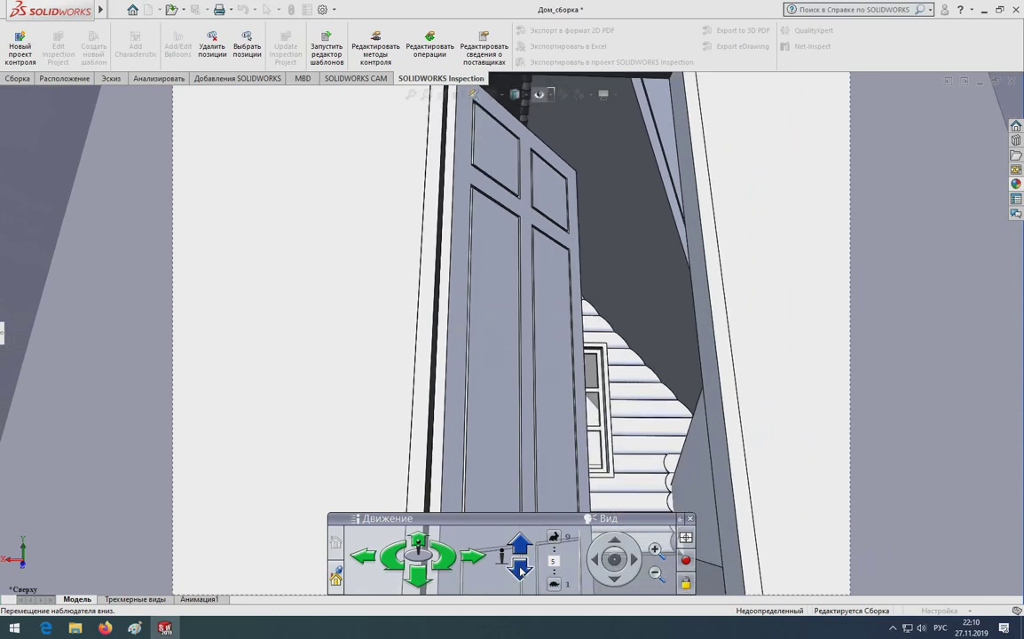
pyautogui.moveTo(418, 542); pyautogui.dragTo(449, 556)
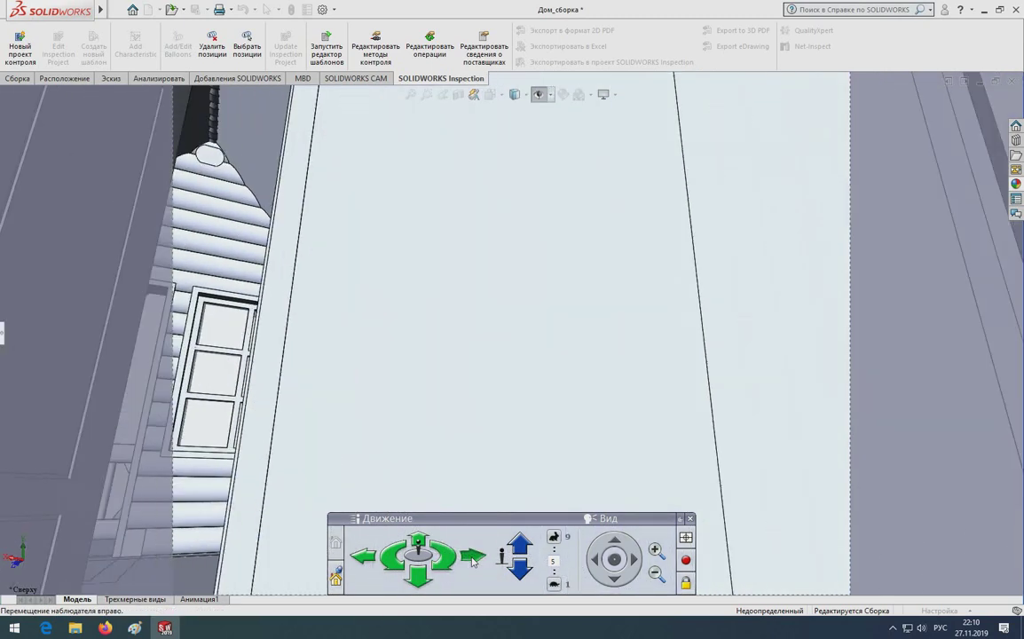
pyautogui.moveTo(359, 556)
pyautogui.mouseDown()
pyautogui.moveTo(420, 559)
pyautogui.moveTo(547, 319)
pyautogui.moveTo(448, 392)
pyautogui.moveTo(520, 521)
pyautogui.moveTo(539, 503)
pyautogui.moveTo(522, 531)
pyautogui.moveTo(527, 563)
pyautogui.mouseUp()
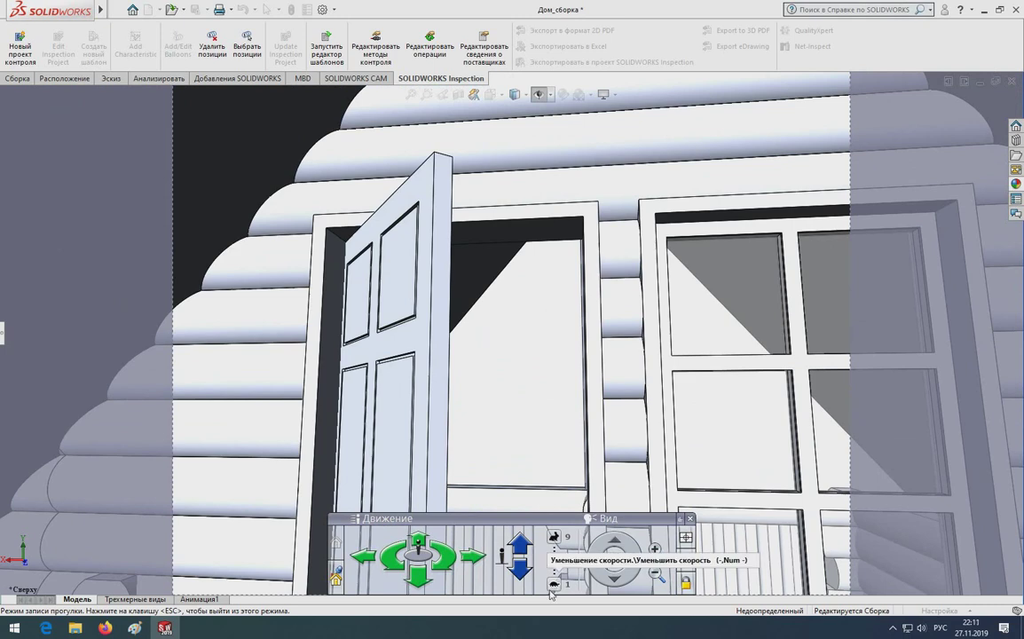
# Walk toward the doorway, back out of a wall to the balcony, and rise to roof ridge height
pyautogui.moveTo(547, 581)
pyautogui.mouseDown()
pyautogui.moveTo(572, 430)
pyautogui.moveTo(569, 459)
pyautogui.moveTo(593, 515)
pyautogui.mouseUp()
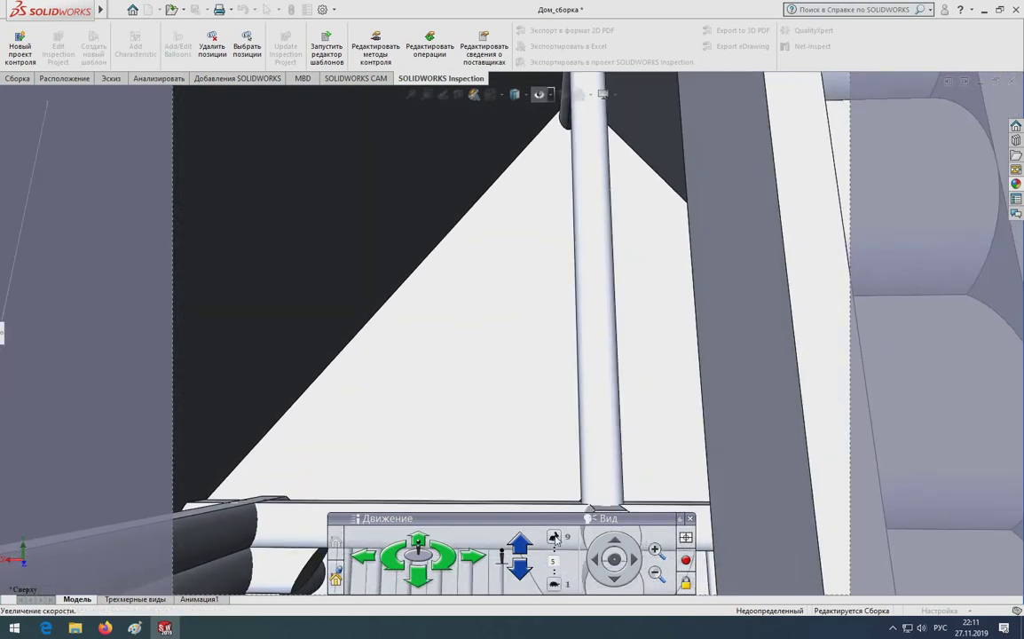
pyautogui.moveTo(556, 539); pyautogui.dragTo(598, 456)
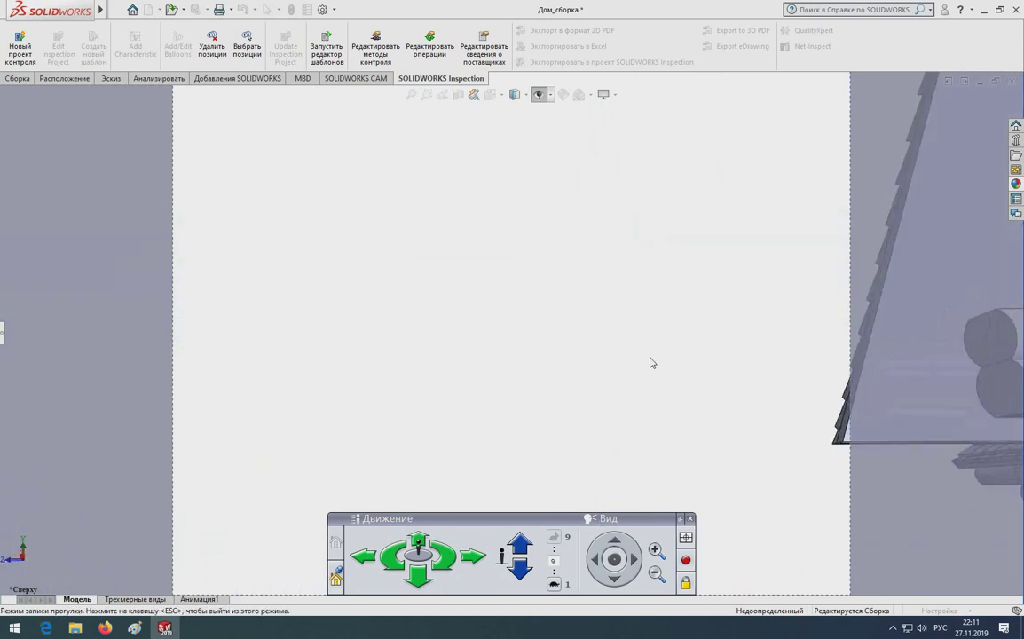
pyautogui.moveTo(651, 362); pyautogui.dragTo(633, 453)
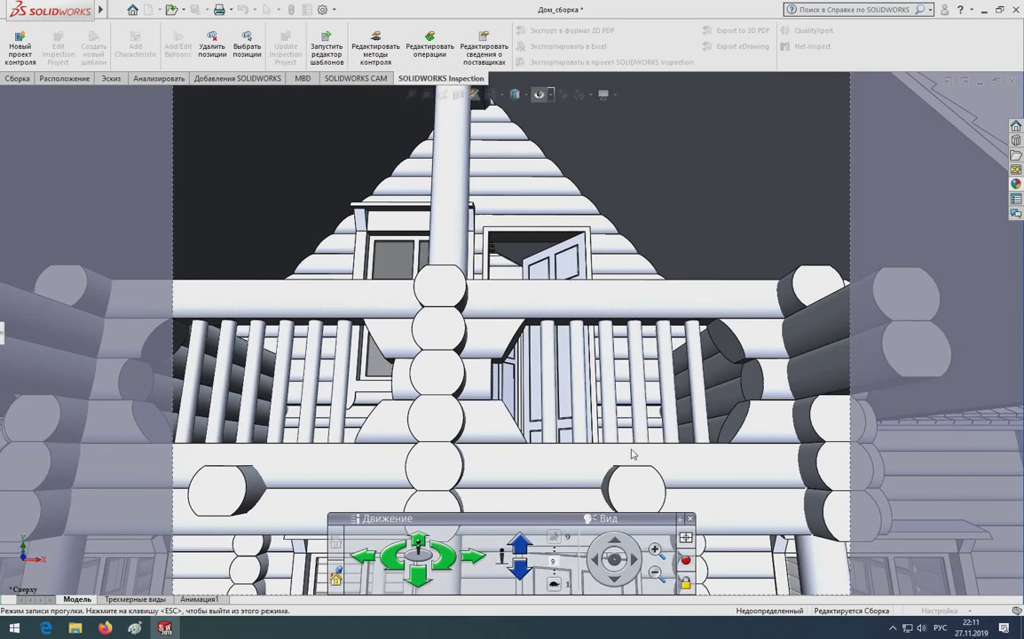
pyautogui.click(521, 538)
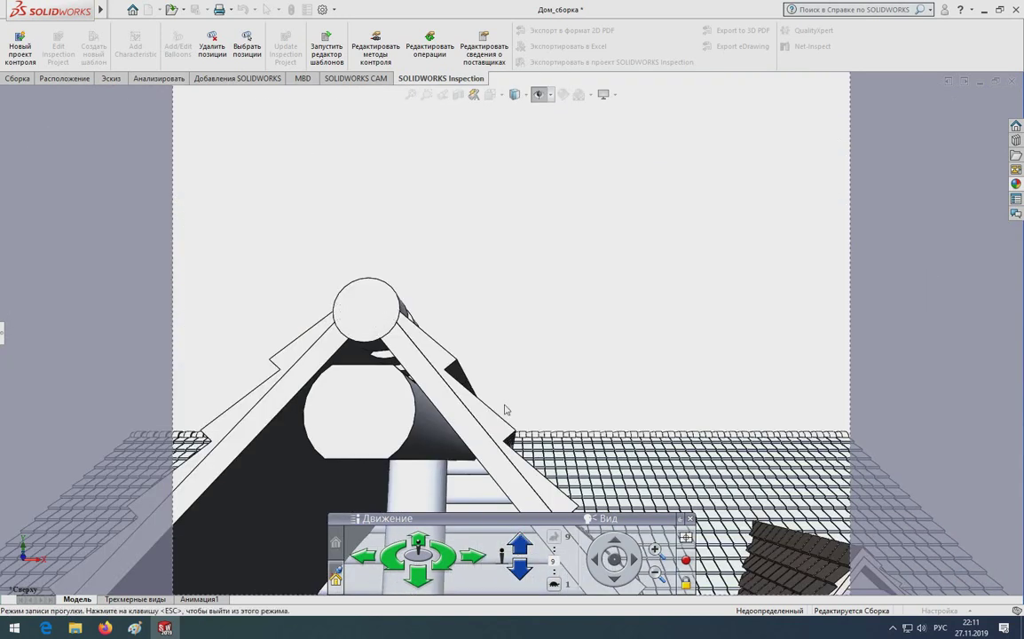
pyautogui.moveTo(505, 409); pyautogui.dragTo(518, 484)
pyautogui.click(521, 568)
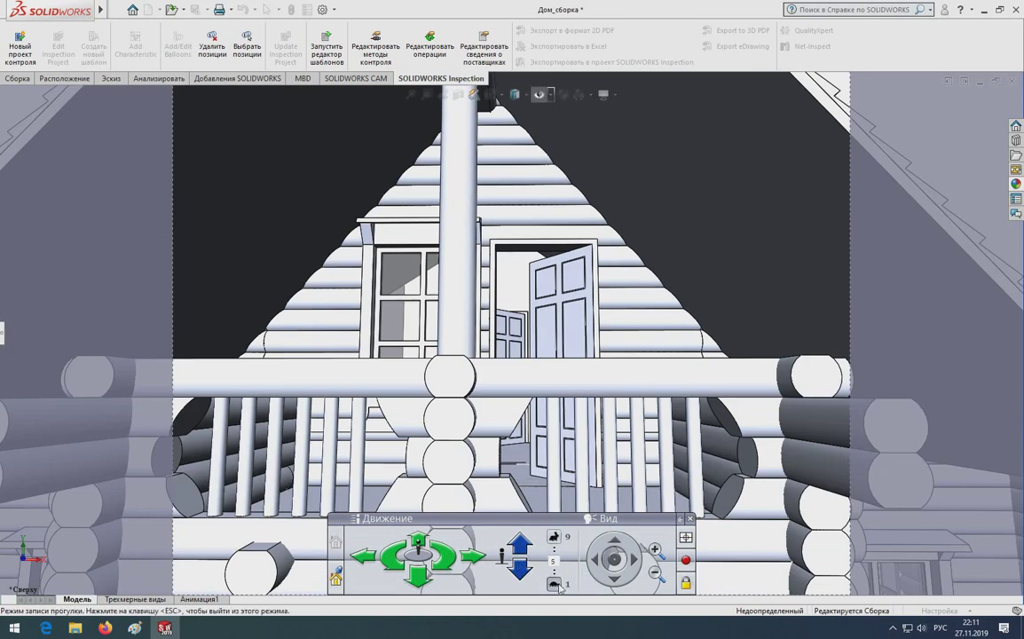
# Back away from the gable until the whole house front is visible, then turn left
pyautogui.press('Down')
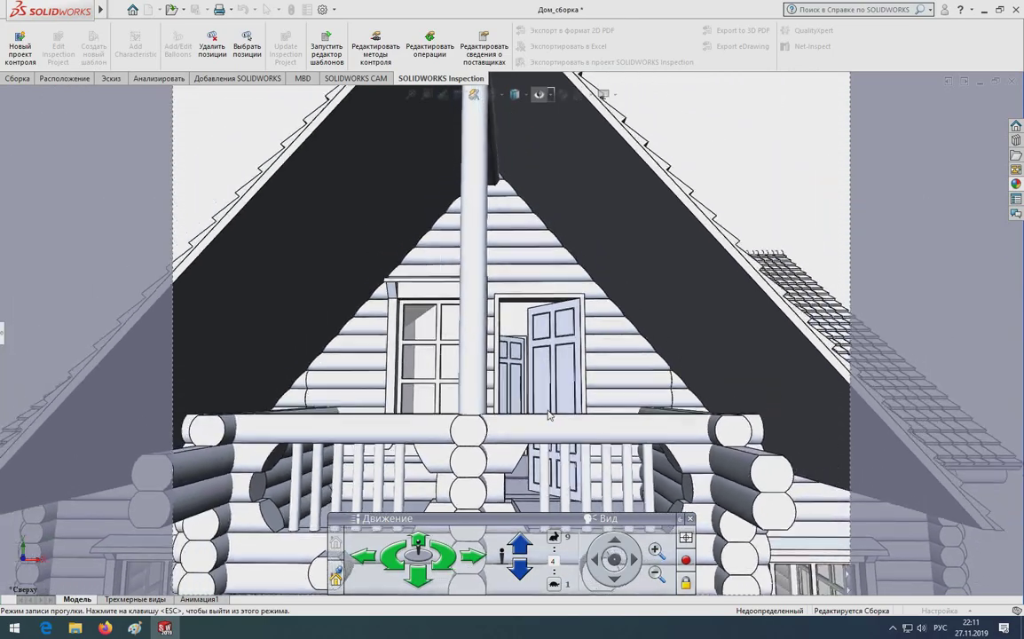
pyautogui.press('Down')
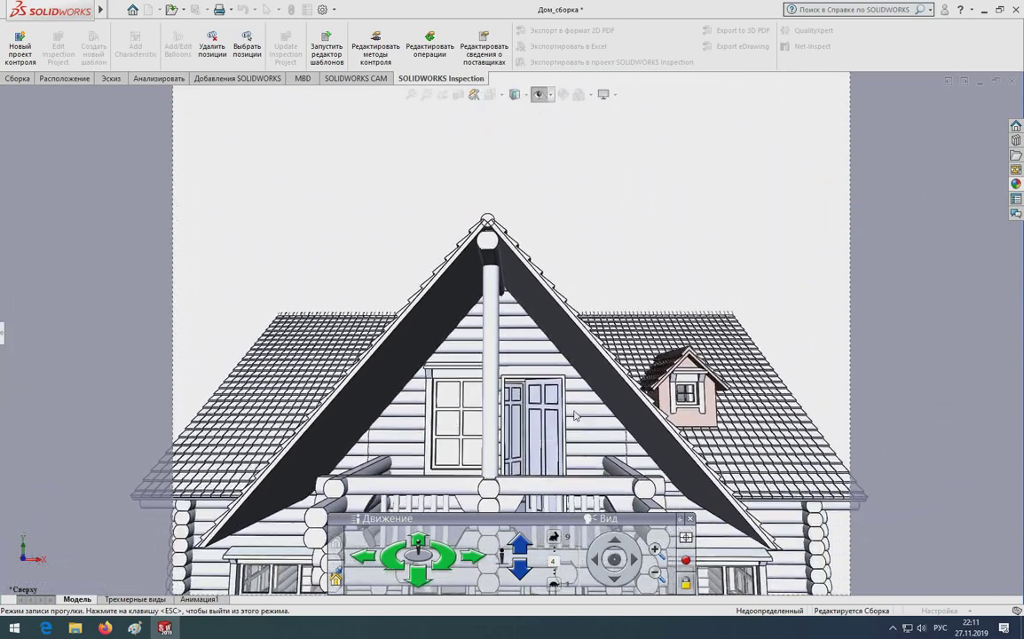
pyautogui.press('Down')
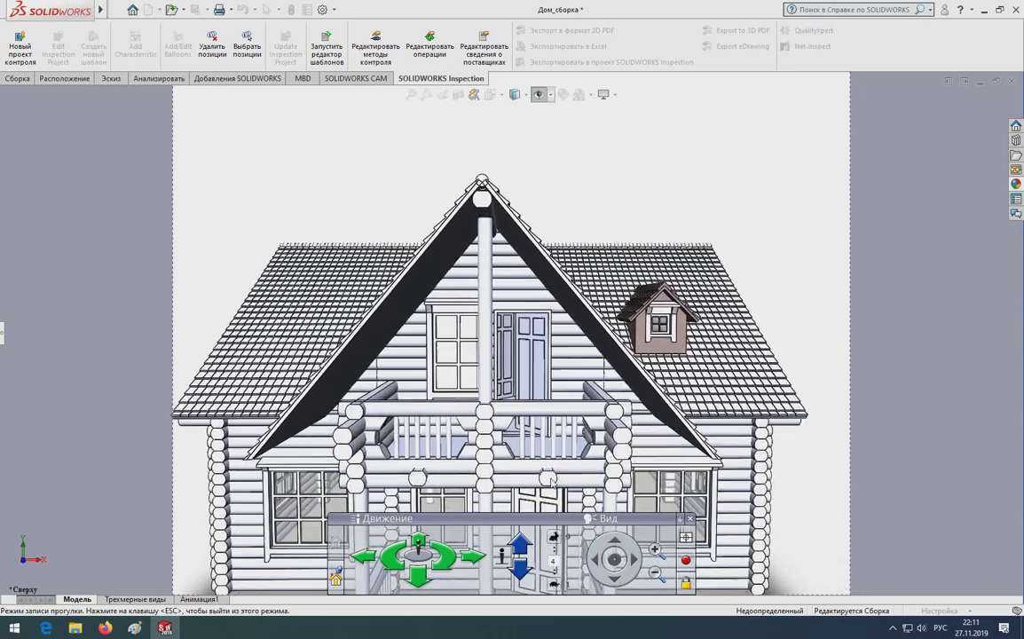
pyautogui.press('Up')
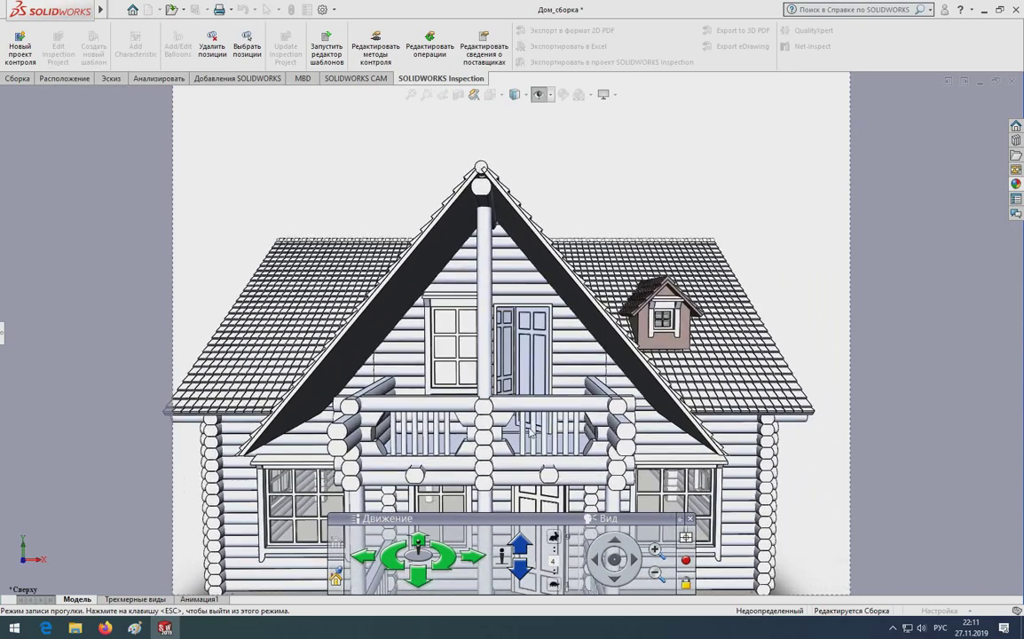
pyautogui.moveTo(530, 432)
pyautogui.mouseDown()
pyautogui.moveTo(490, 441)
pyautogui.moveTo(551, 439)
pyautogui.moveTo(519, 426)
pyautogui.moveTo(717, 387)
pyautogui.moveTo(584, 421)
pyautogui.mouseUp()
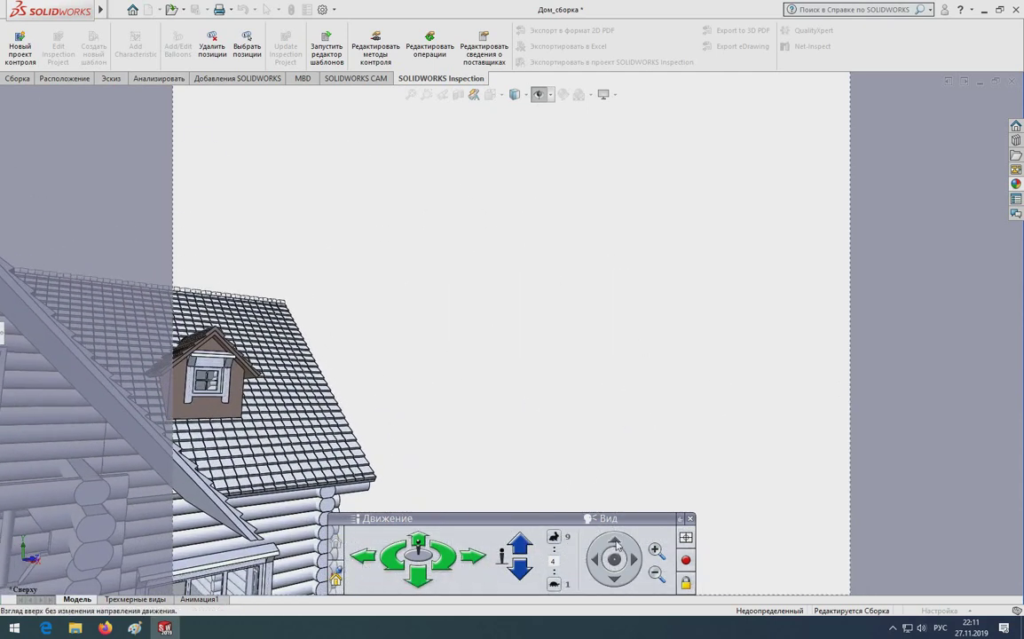
# Turn past the front gable and walk forward to the right along the roof's long side
pyautogui.moveTo(618, 544); pyautogui.dragTo(608, 543)
pyautogui.moveTo(559, 510)
pyautogui.mouseDown()
pyautogui.moveTo(541, 425)
pyautogui.moveTo(326, 432)
pyautogui.mouseUp()
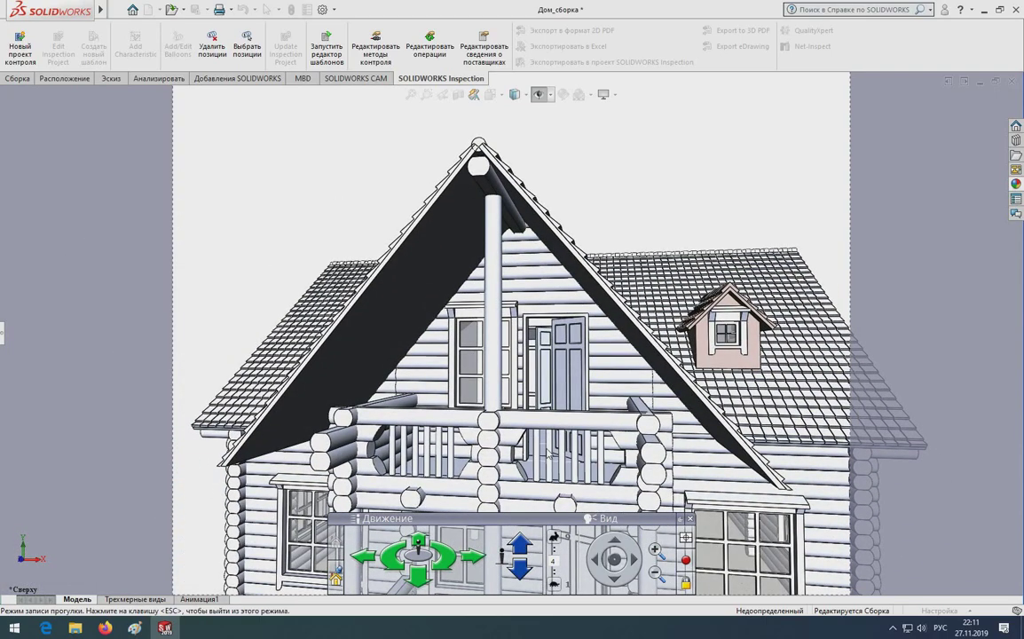
pyautogui.moveTo(546, 452); pyautogui.dragTo(569, 469)
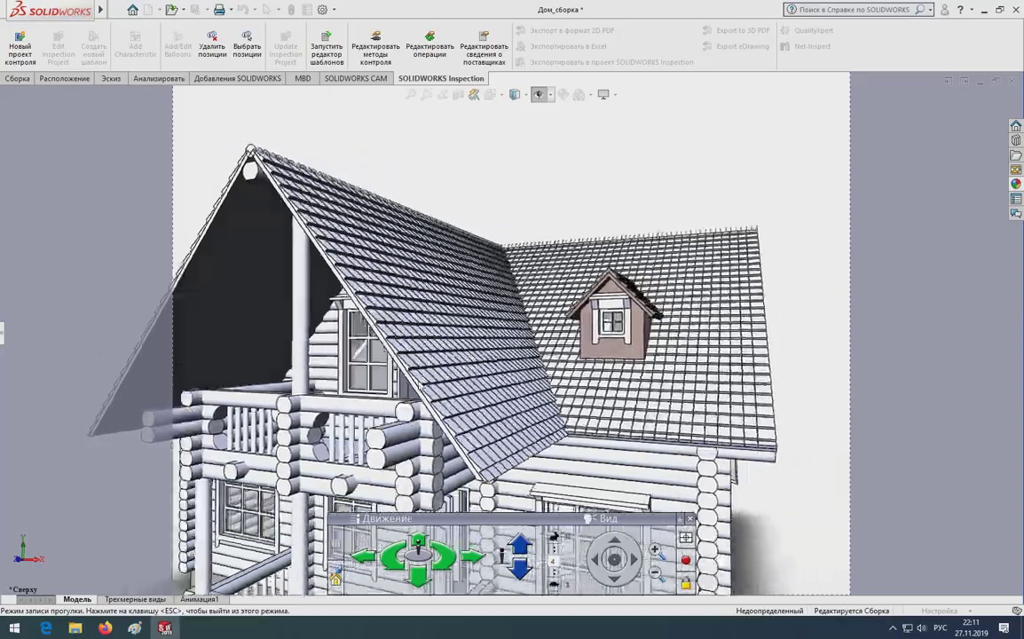
pyautogui.moveTo(384, 383); pyautogui.dragTo(294, 385)
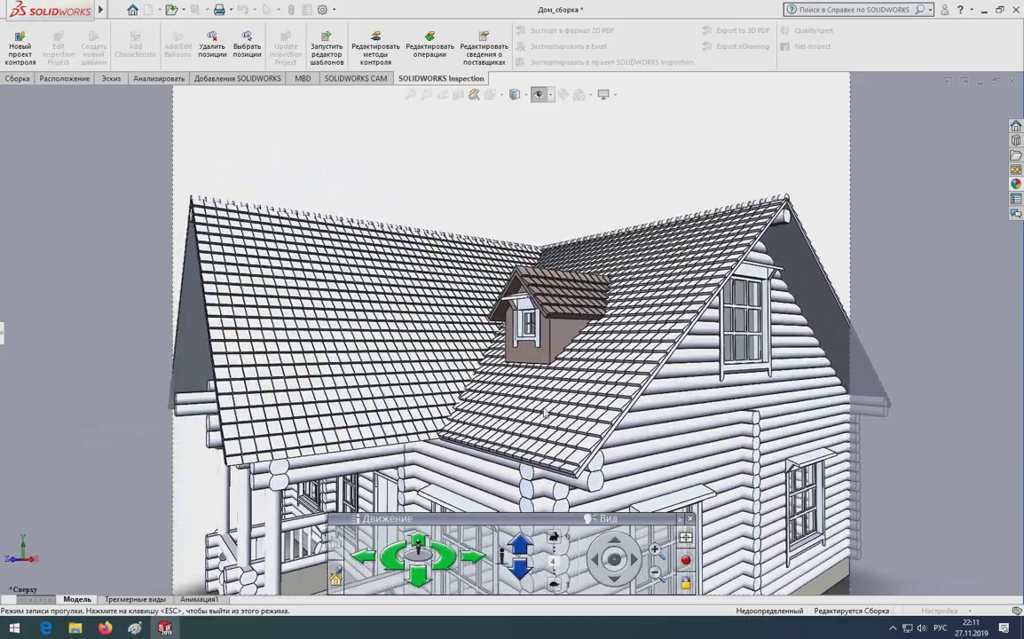
pyautogui.moveTo(543, 411)
pyautogui.mouseDown()
pyautogui.moveTo(700, 426)
pyautogui.moveTo(619, 446)
pyautogui.moveTo(630, 443)
pyautogui.moveTo(631, 427)
pyautogui.moveTo(710, 402)
pyautogui.mouseUp()
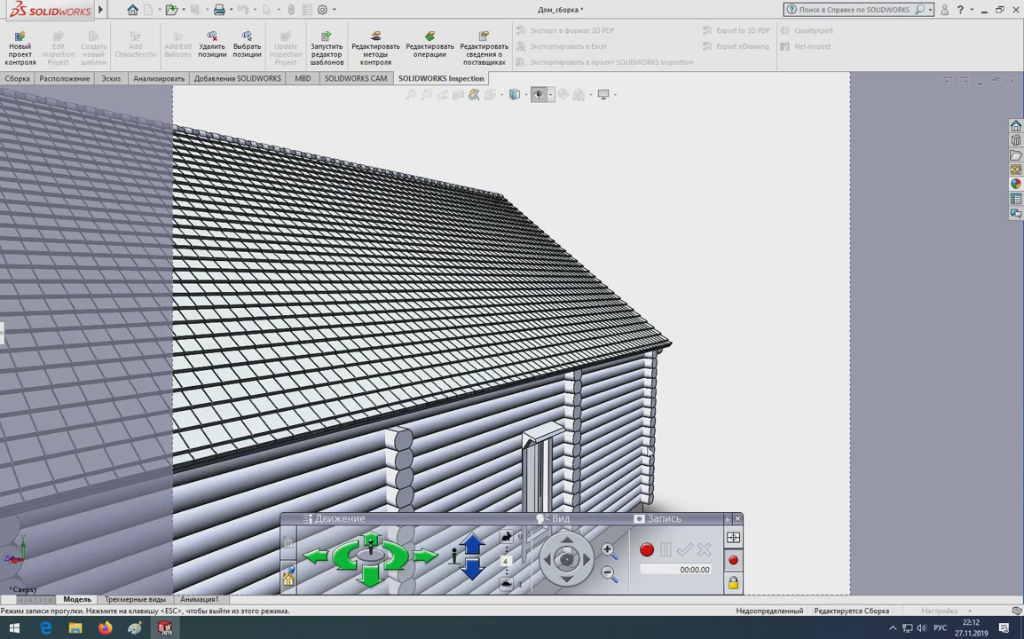
# Record a walk along the side wall into the cabin interior toward the pillar and open door, then finish
pyautogui.moveTo(648, 450); pyautogui.dragTo(715, 471)
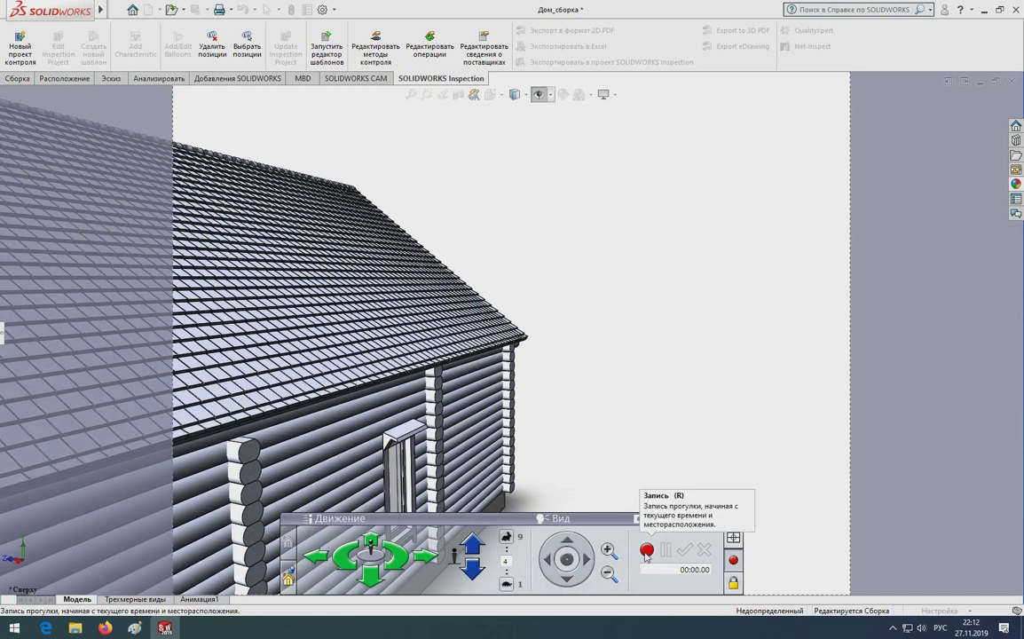
pyautogui.click(644, 549)
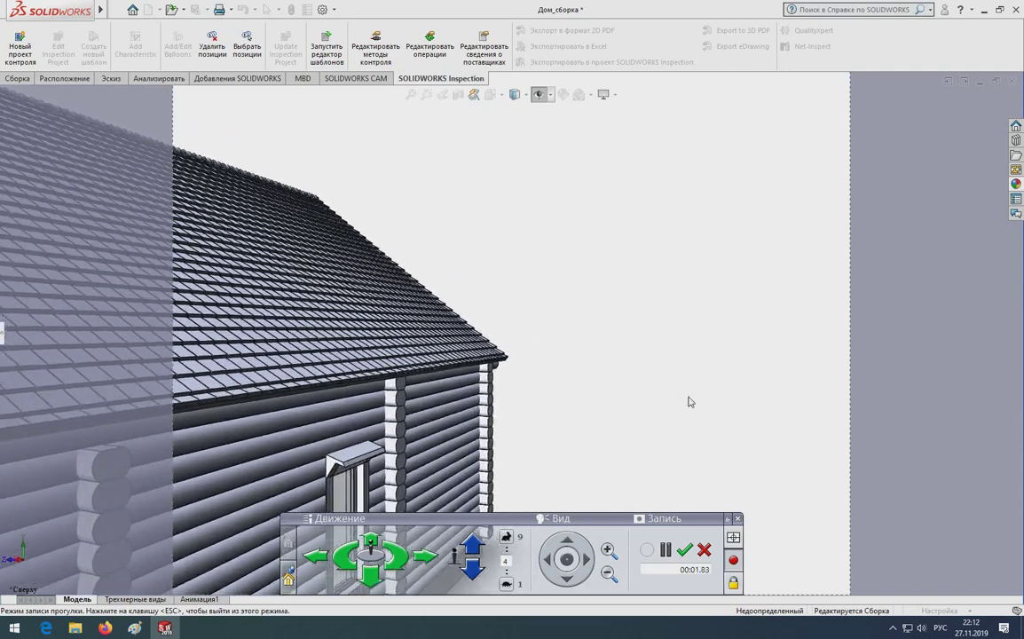
pyautogui.moveTo(692, 357)
pyautogui.mouseDown()
pyautogui.moveTo(574, 342)
pyautogui.moveTo(559, 317)
pyautogui.moveTo(405, 287)
pyautogui.moveTo(415, 309)
pyautogui.moveTo(412, 283)
pyautogui.moveTo(481, 308)
pyautogui.mouseUp()
pyautogui.moveTo(481, 309)
pyautogui.mouseDown()
pyautogui.moveTo(545, 370)
pyautogui.moveTo(710, 417)
pyautogui.mouseUp()
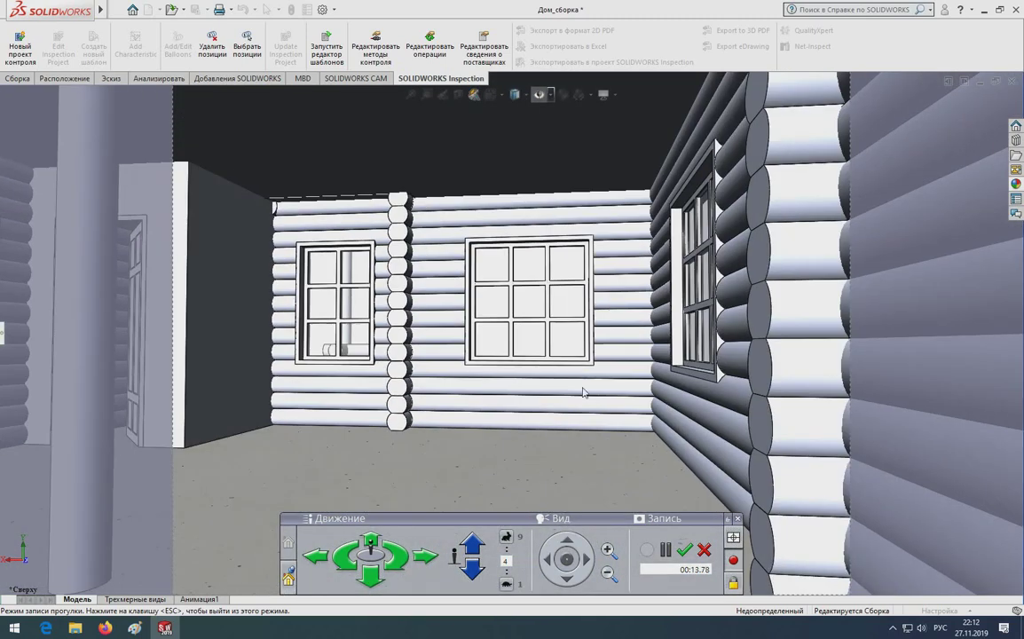
pyautogui.moveTo(583, 387); pyautogui.dragTo(532, 462)
pyautogui.click(479, 544)
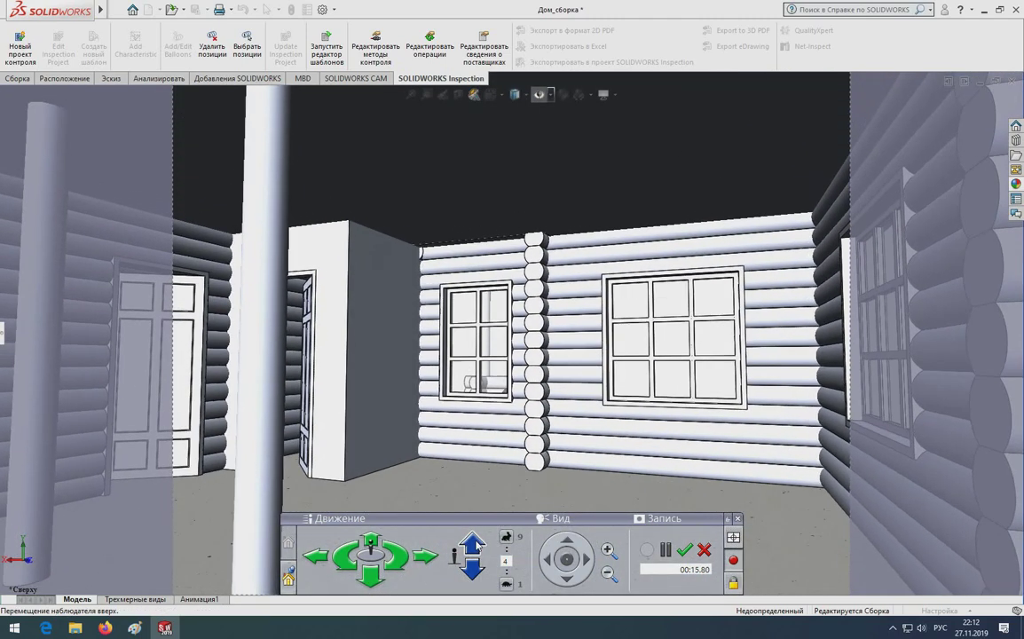
pyautogui.moveTo(417, 364)
pyautogui.mouseDown()
pyautogui.moveTo(350, 372)
pyautogui.moveTo(371, 394)
pyautogui.moveTo(700, 547)
pyautogui.mouseUp()
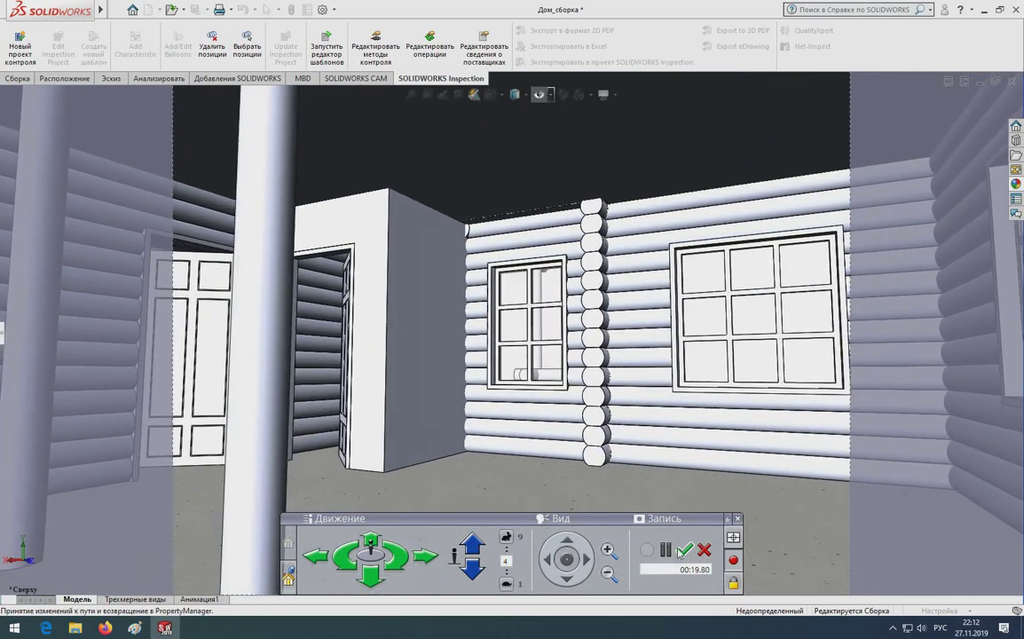
pyautogui.press('Escape')
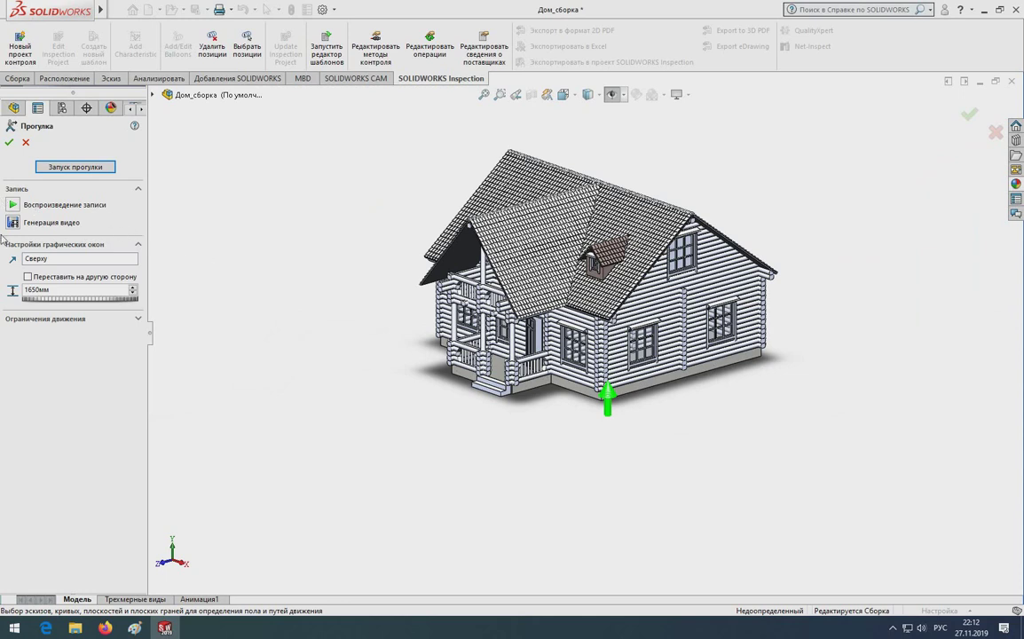
# Start recording a walkthrough and walk along the outer log wall around the corner
pyautogui.click(12, 205)
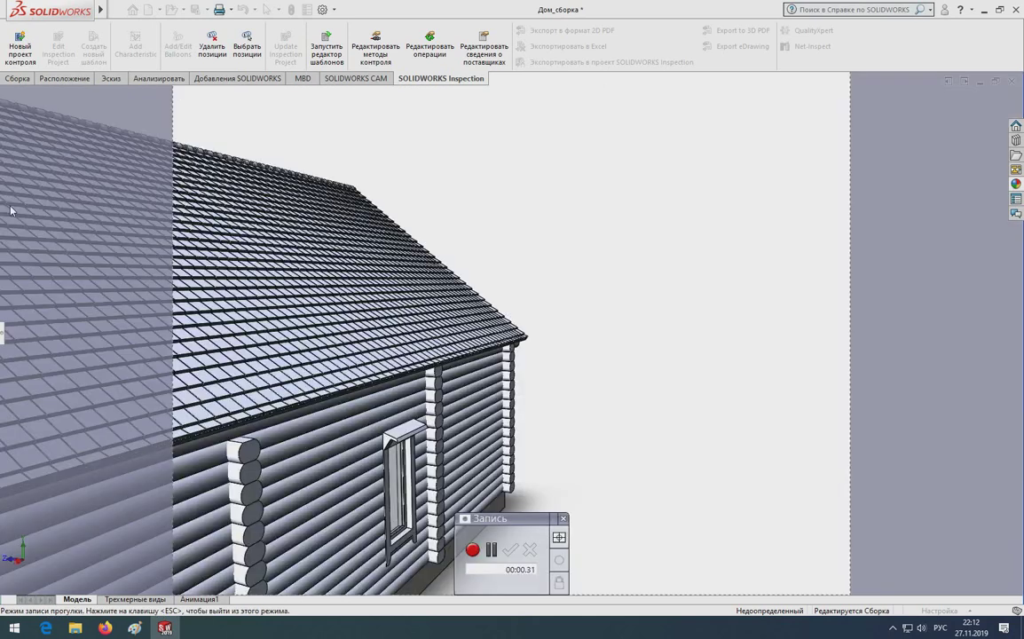
pyautogui.press('Up')
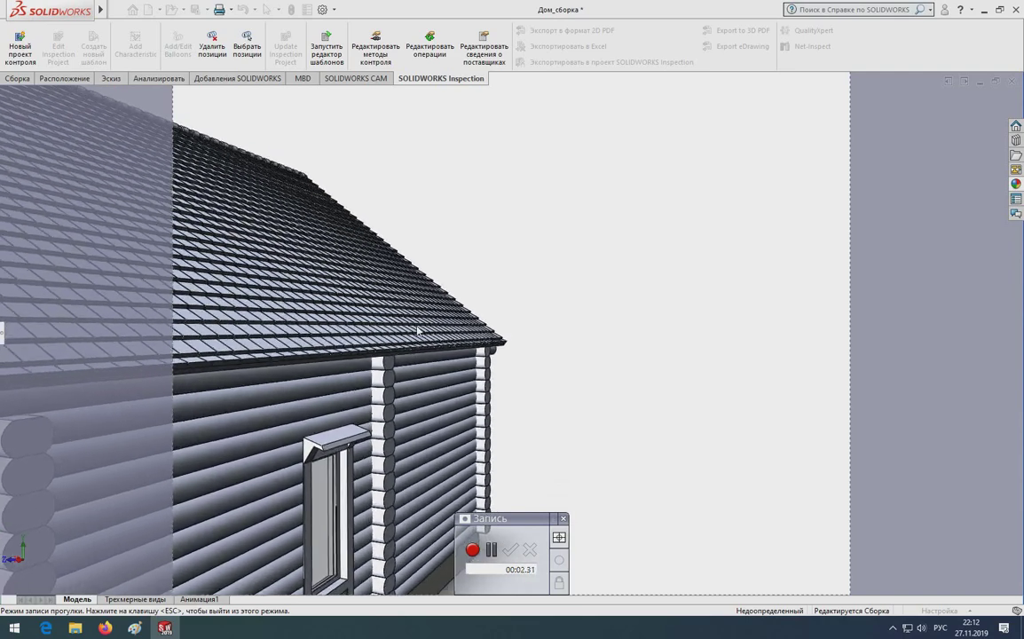
pyautogui.press('Up')
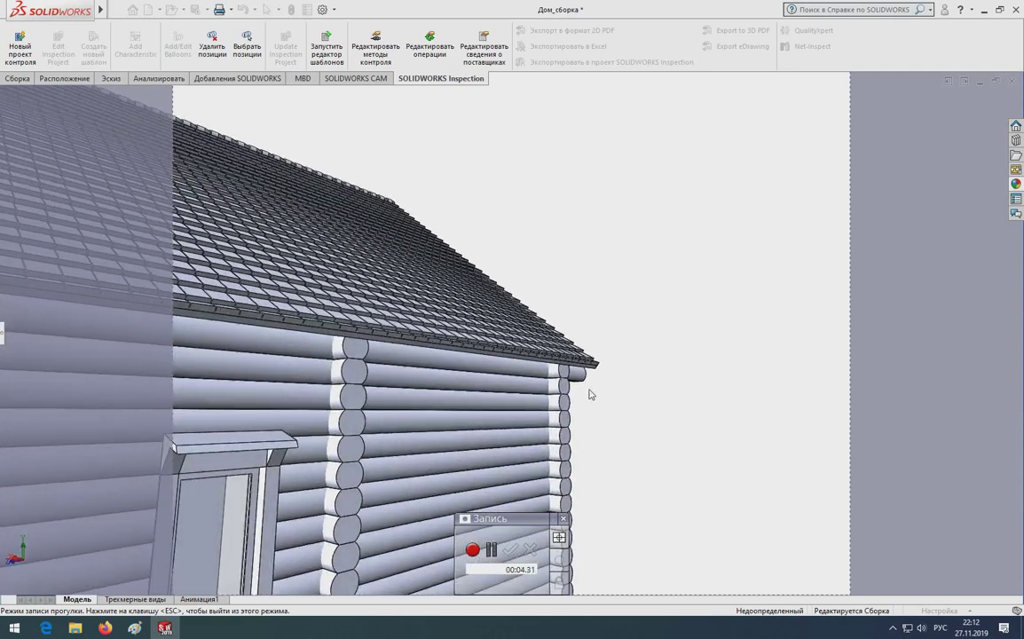
pyautogui.press('Right')
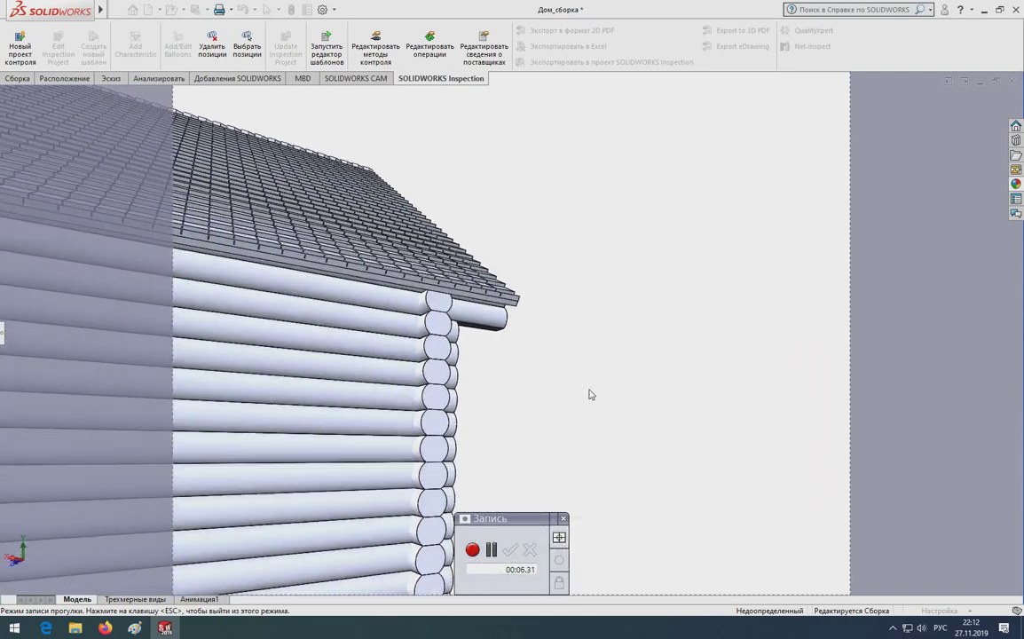
pyautogui.press('Left')
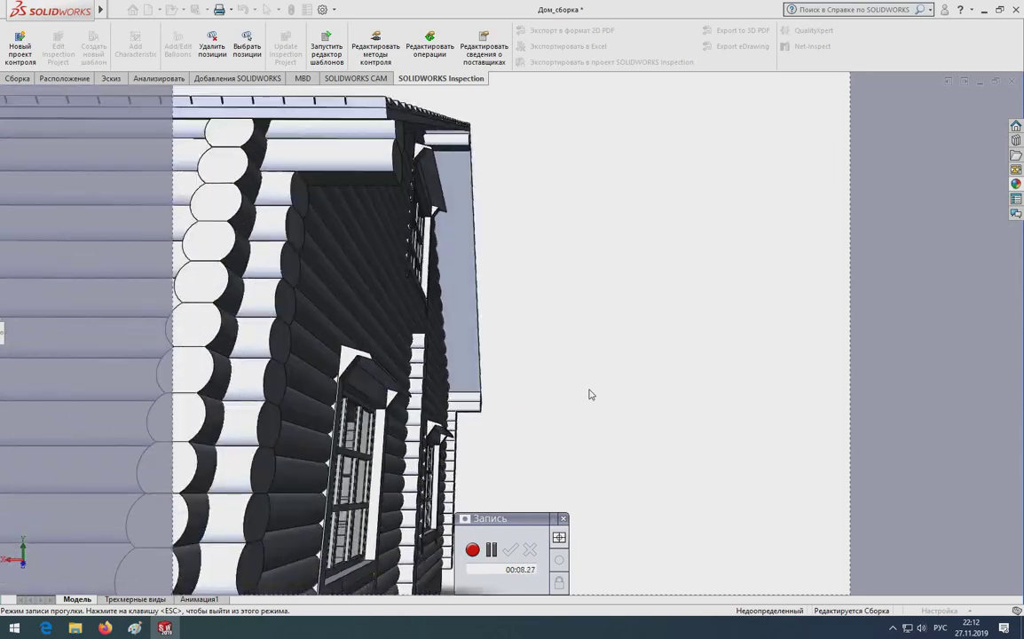
# Walk into the room past the posts and look around at the door and windowed wall
pyautogui.press('Up')
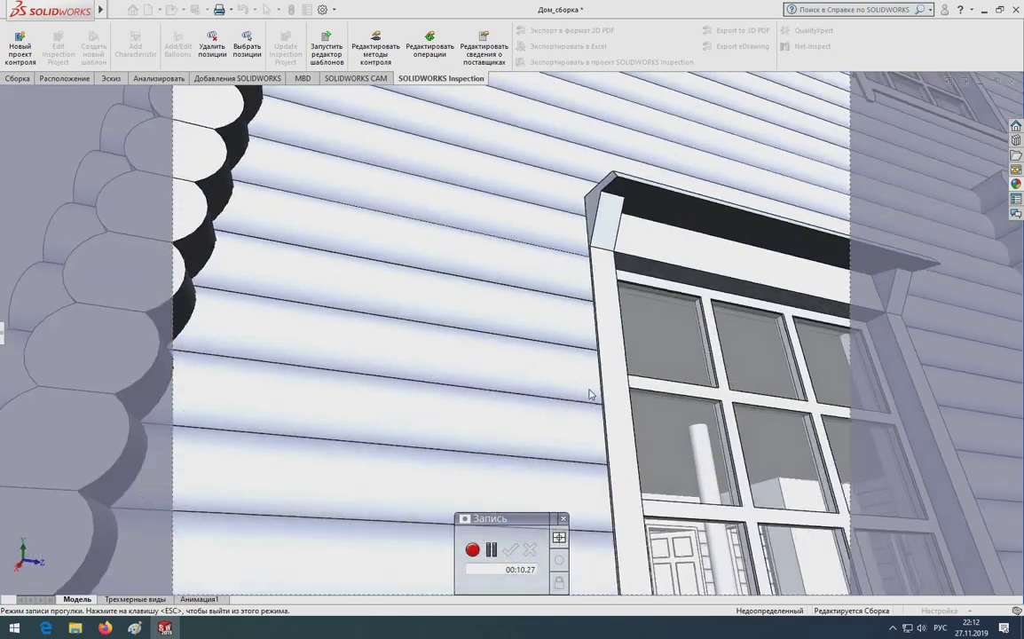
pyautogui.press('Up')
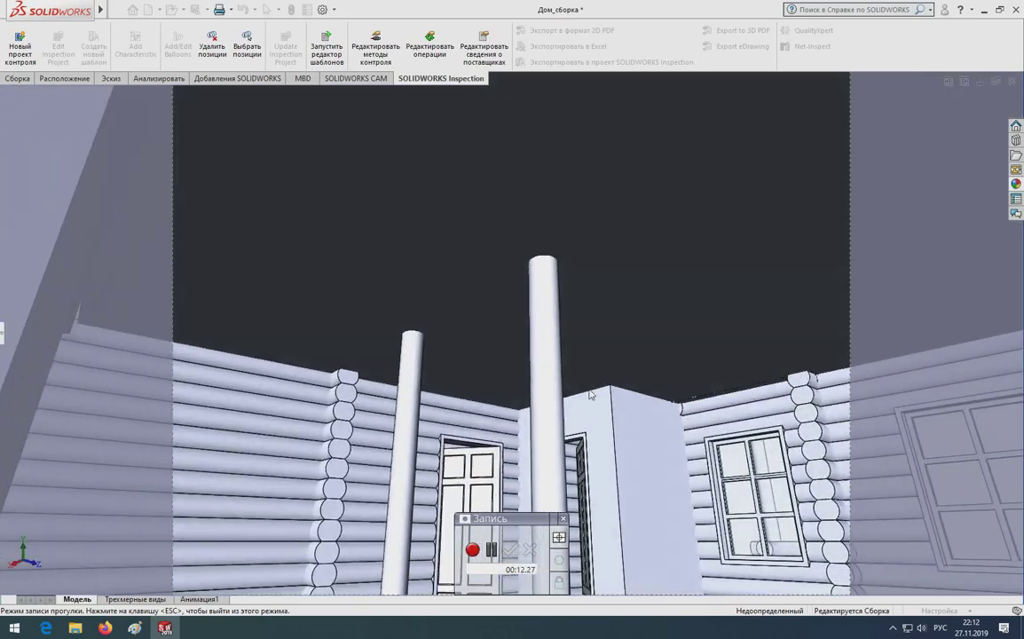
pyautogui.press('Down')
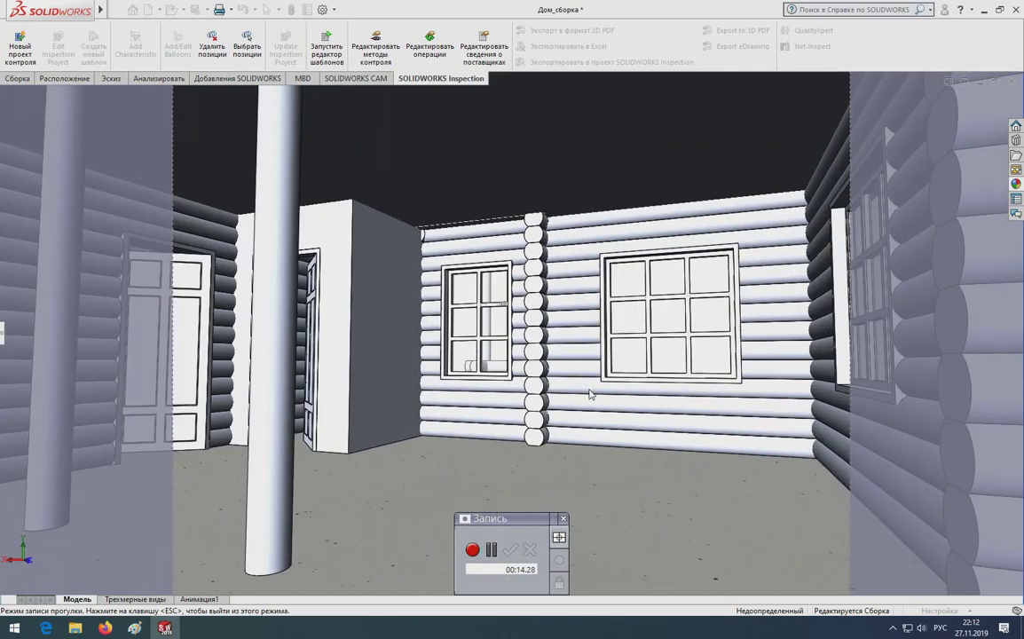
pyautogui.press('Left')
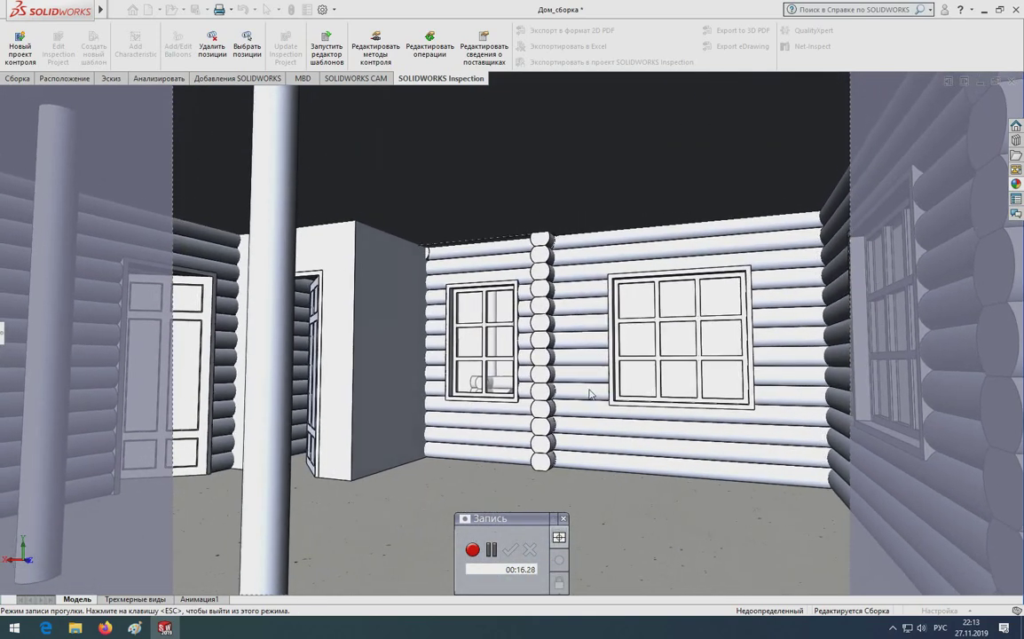
pyautogui.press('Right')
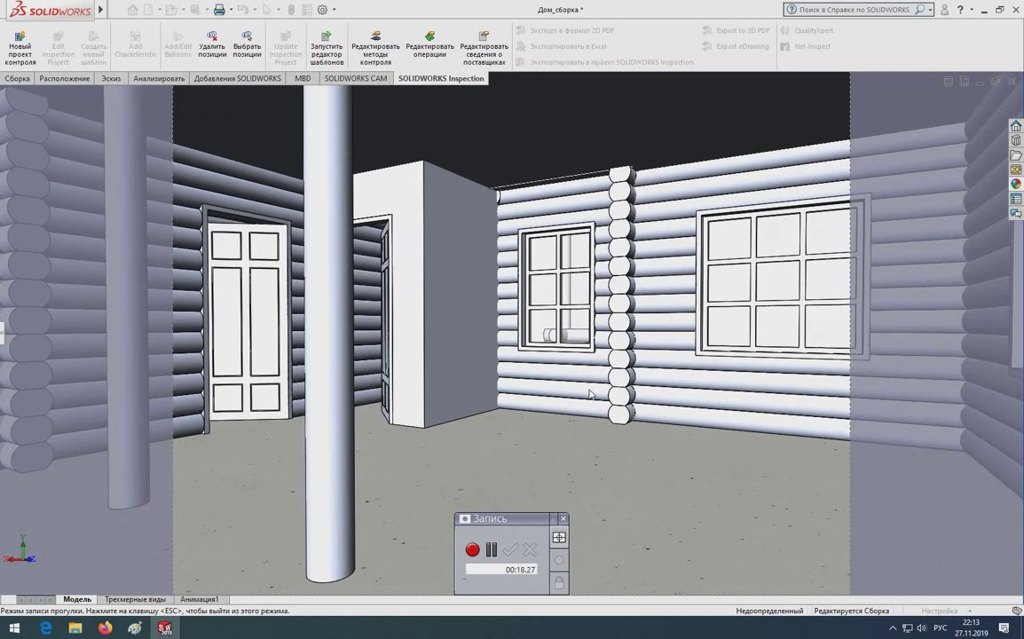
pyautogui.press('Right')
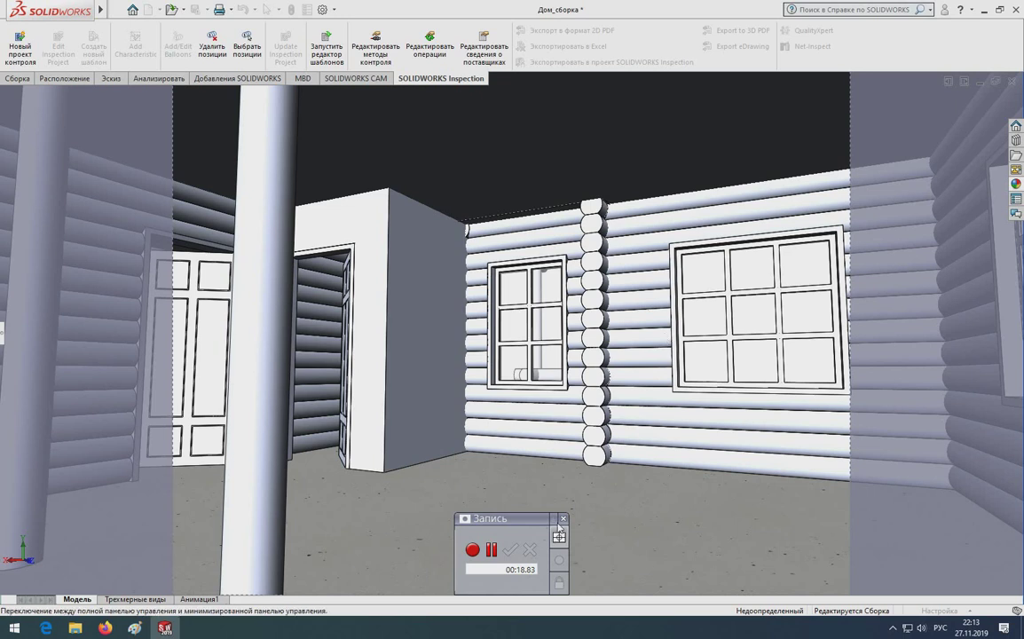
# Exit walkthrough mode, close the Walkthrough PropertyManager, and dismiss the View menu unused
pyautogui.press('Escape')
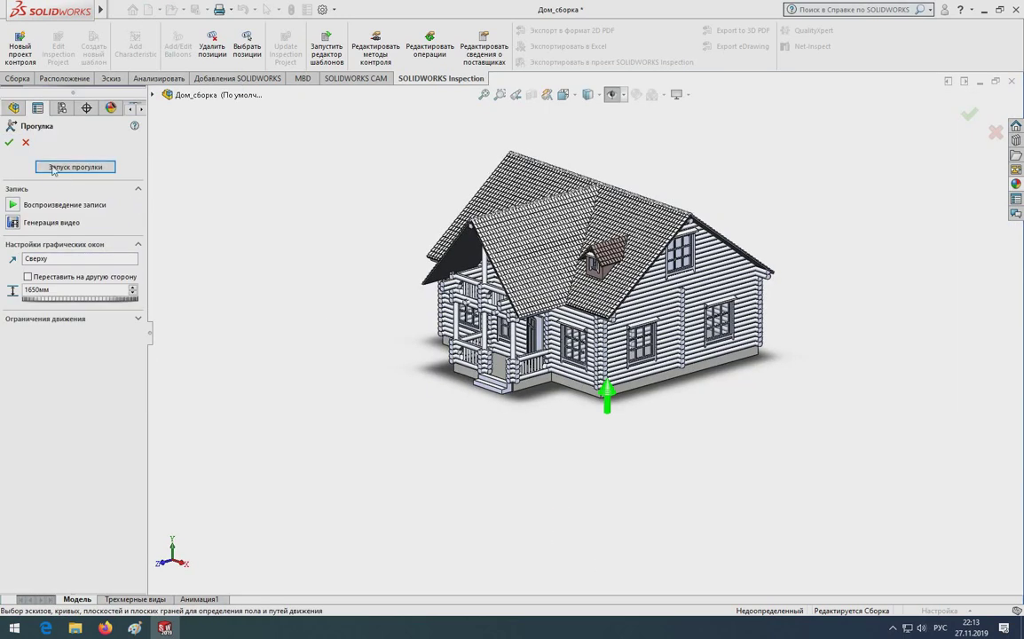
pyautogui.click(25, 142)
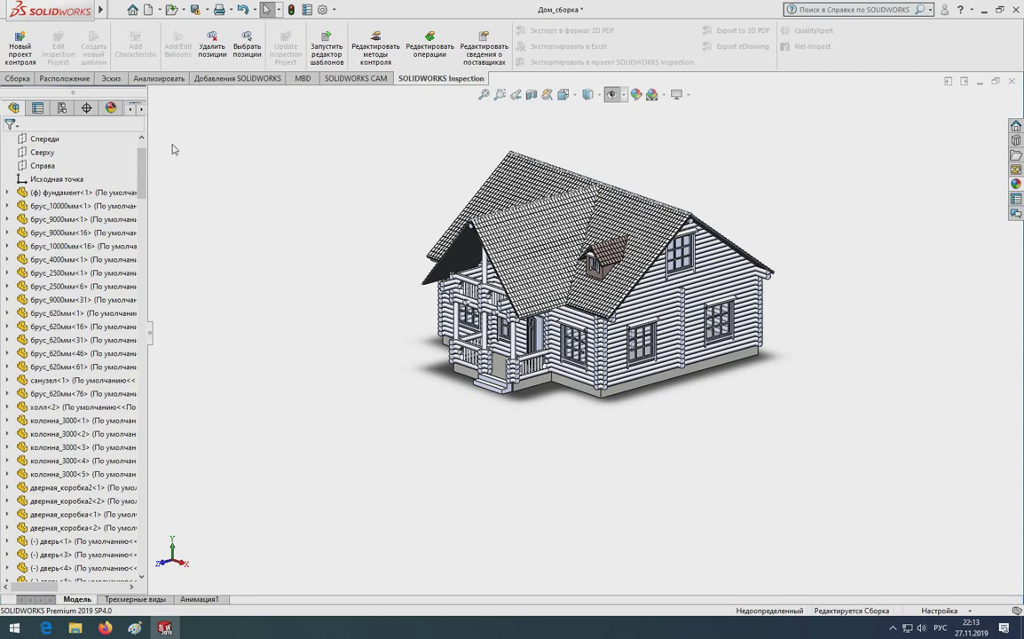
pyautogui.moveTo(100, 10)
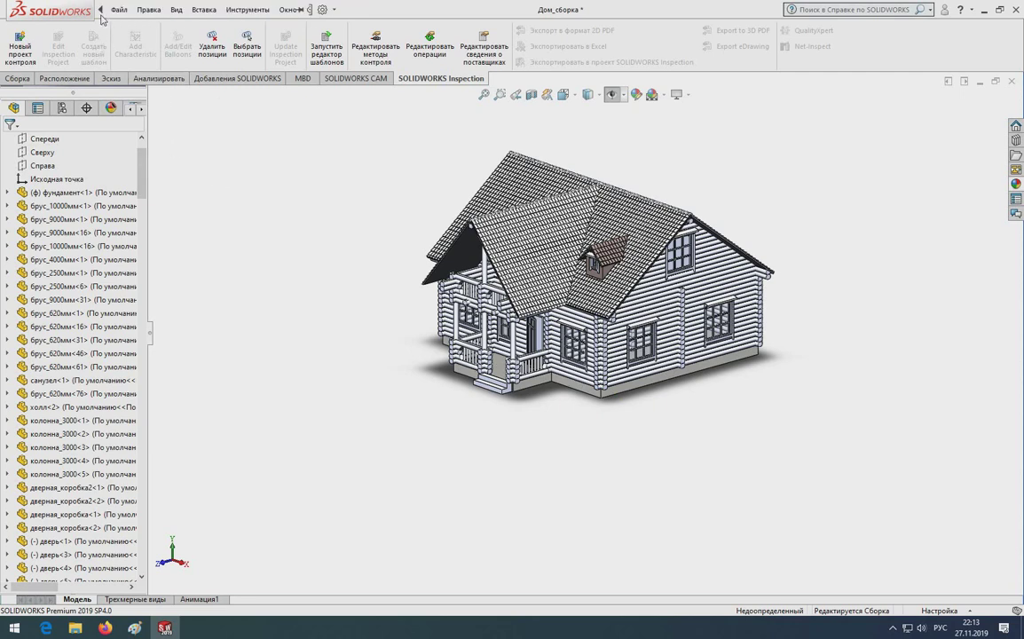
pyautogui.click(118, 10)
pyautogui.moveTo(177, 10)
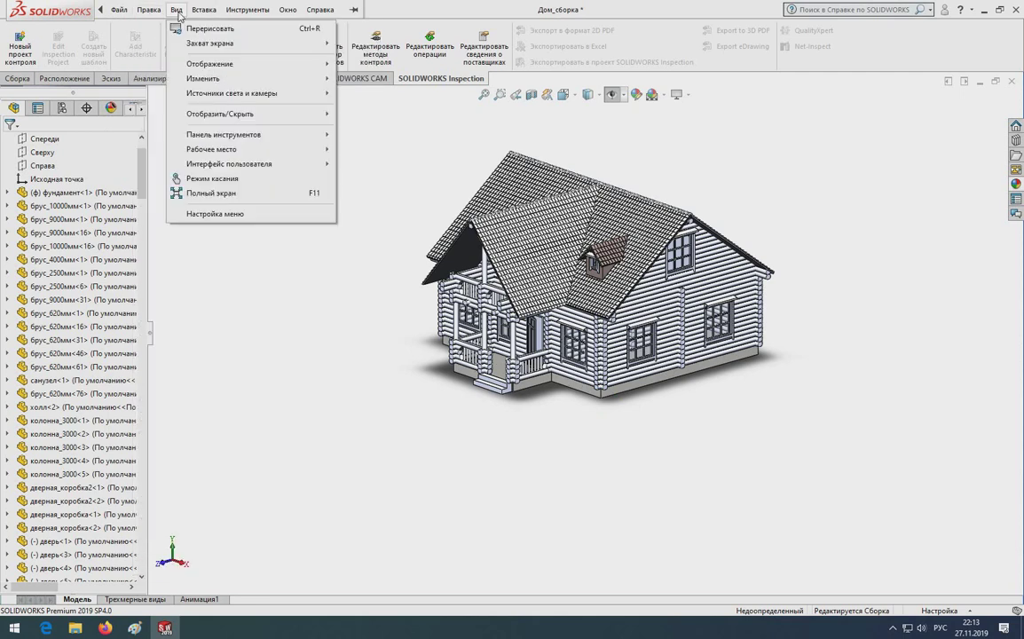
pyautogui.moveTo(231, 93)
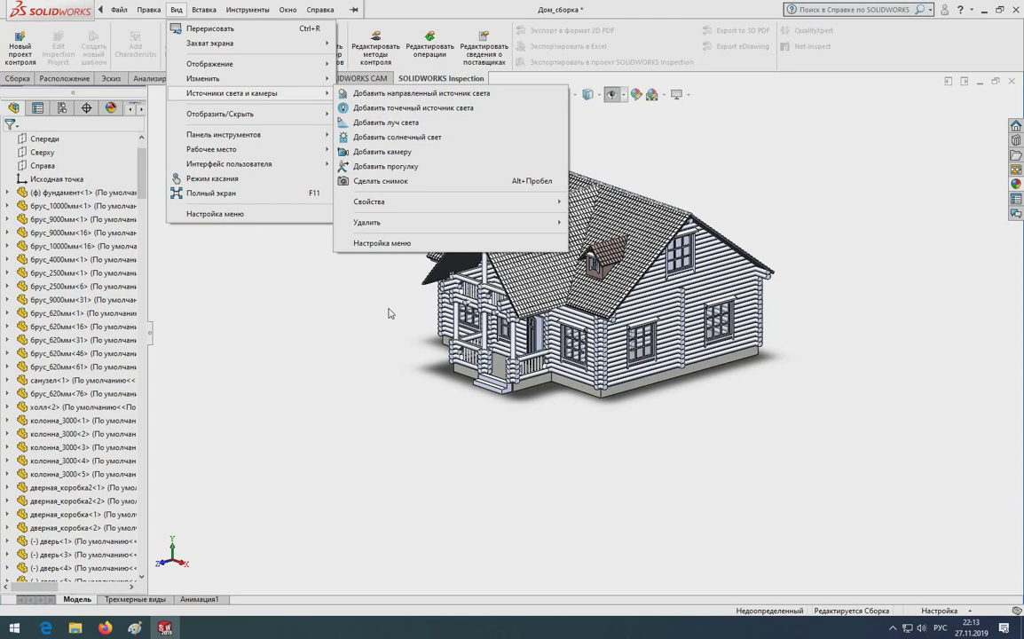
pyautogui.click(353, 282)
# Orbit and zoom out to show the whole log house assembly from outside
pyautogui.moveTo(406, 291); pyautogui.dragTo(432, 285, button='middle')
pyautogui.scroll(5, 484, 232)
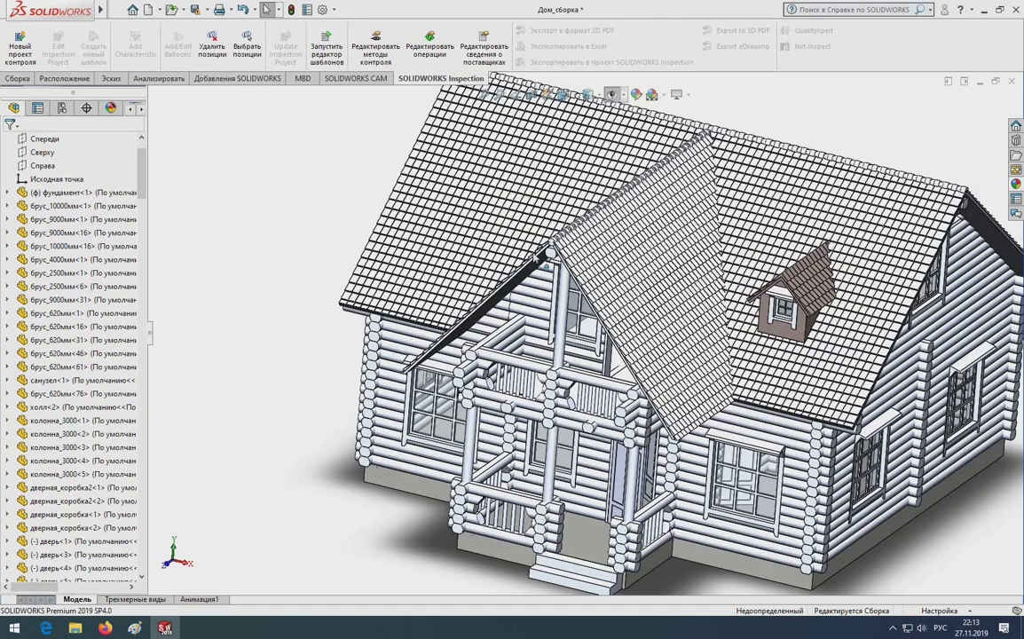
pyautogui.scroll(-1, 609, 324)
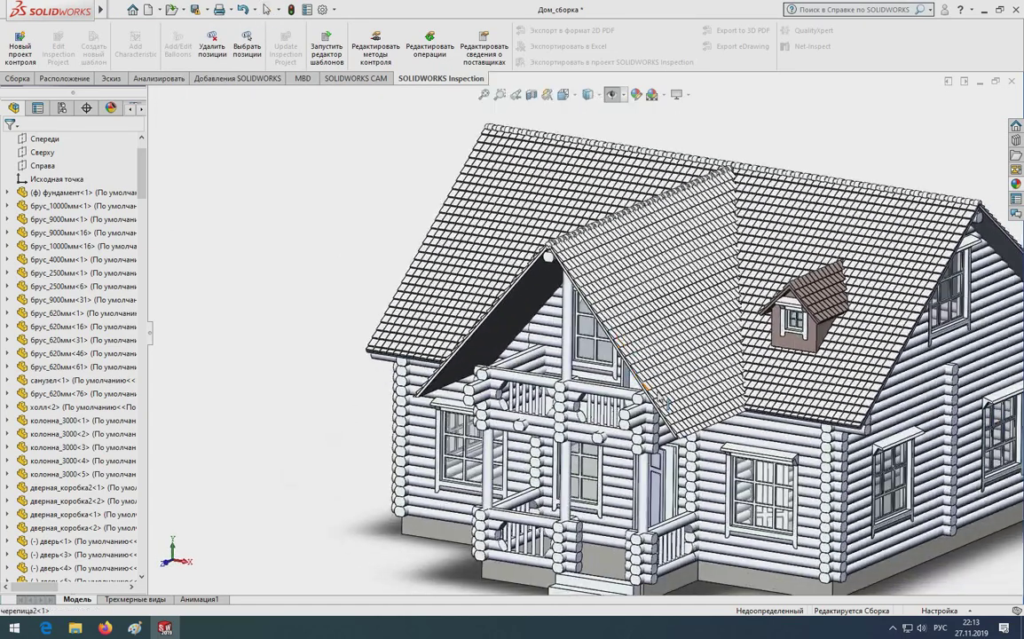
pyautogui.scroll(-1, 449, 244)
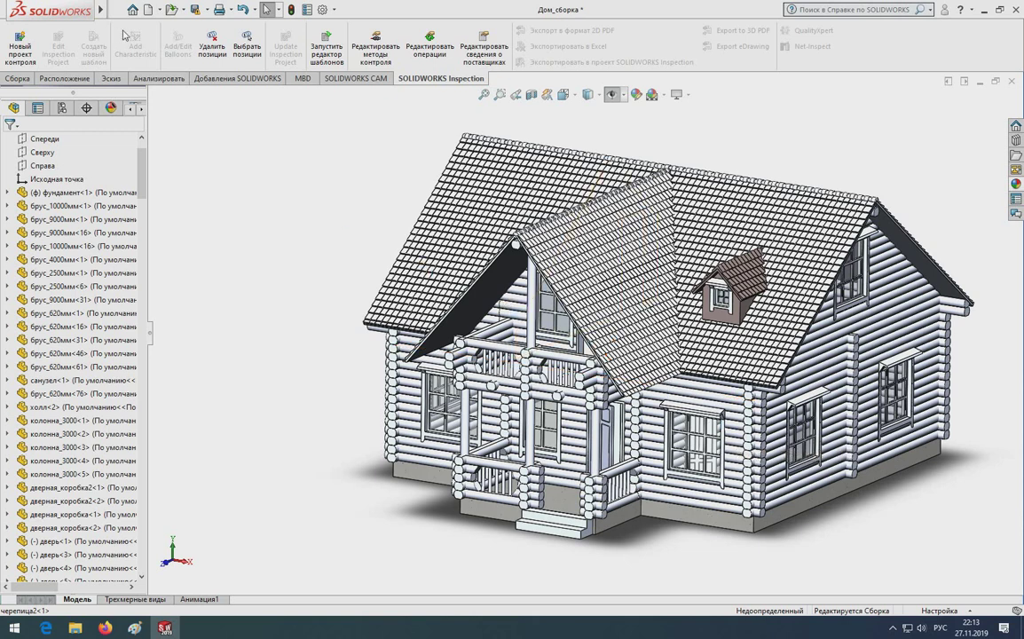